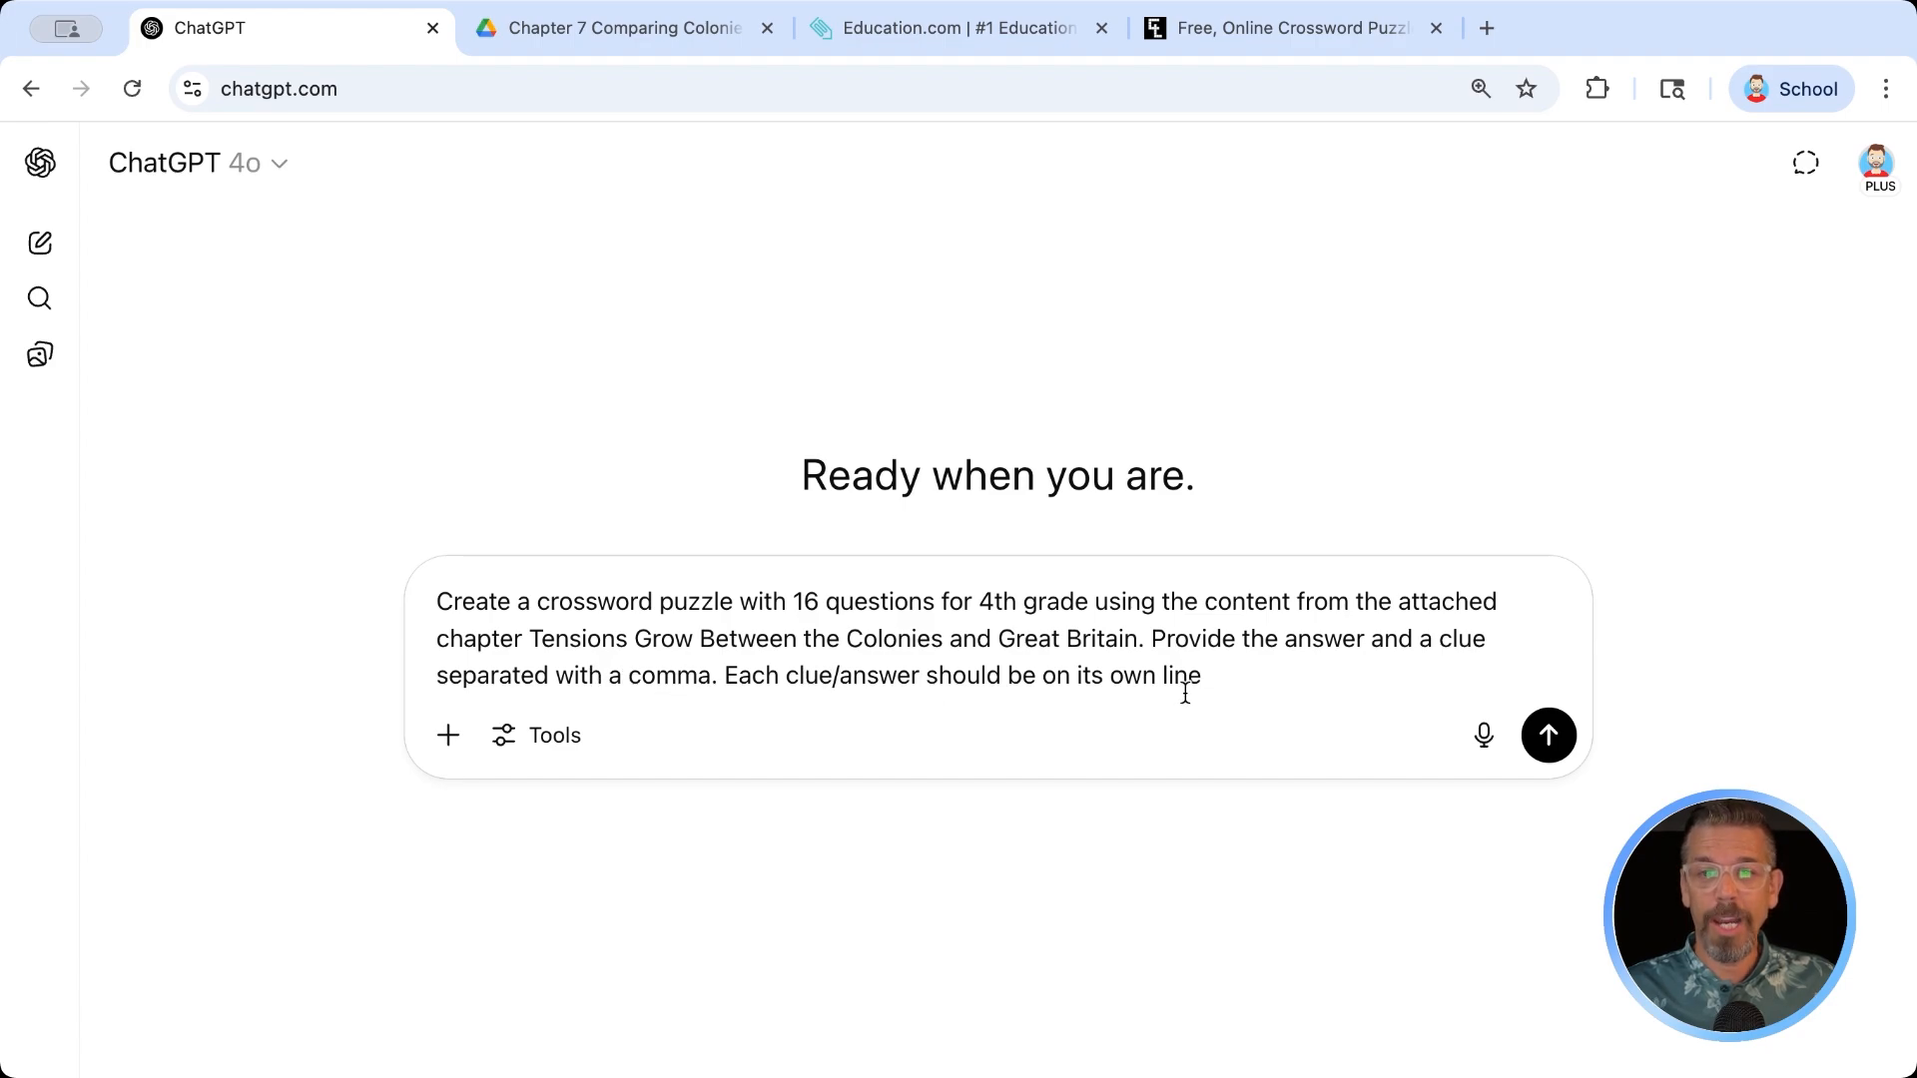
- Submit the prompt for a 16-question 4th-grade crossword on colonial tensions and review the generated answers and clues
left_click(1550, 737)
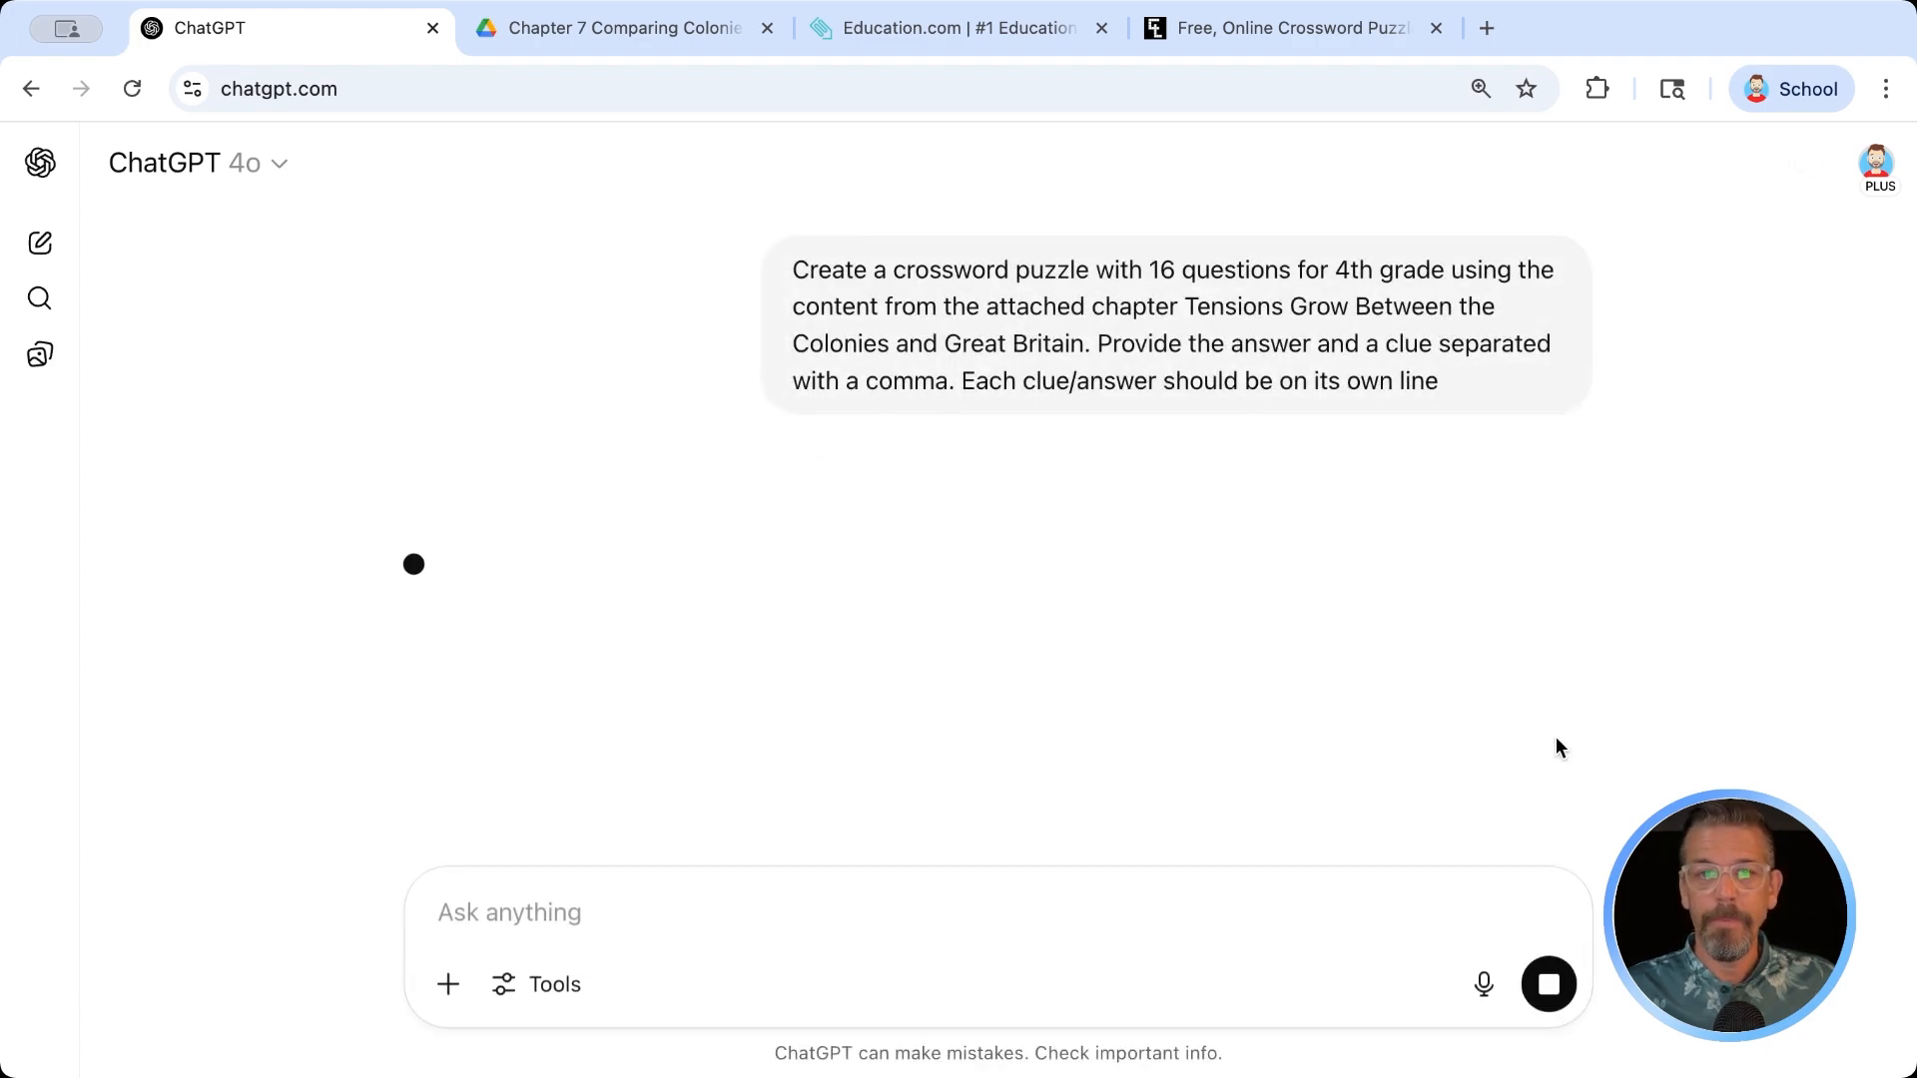
scroll(1292, 756, "down", 5)
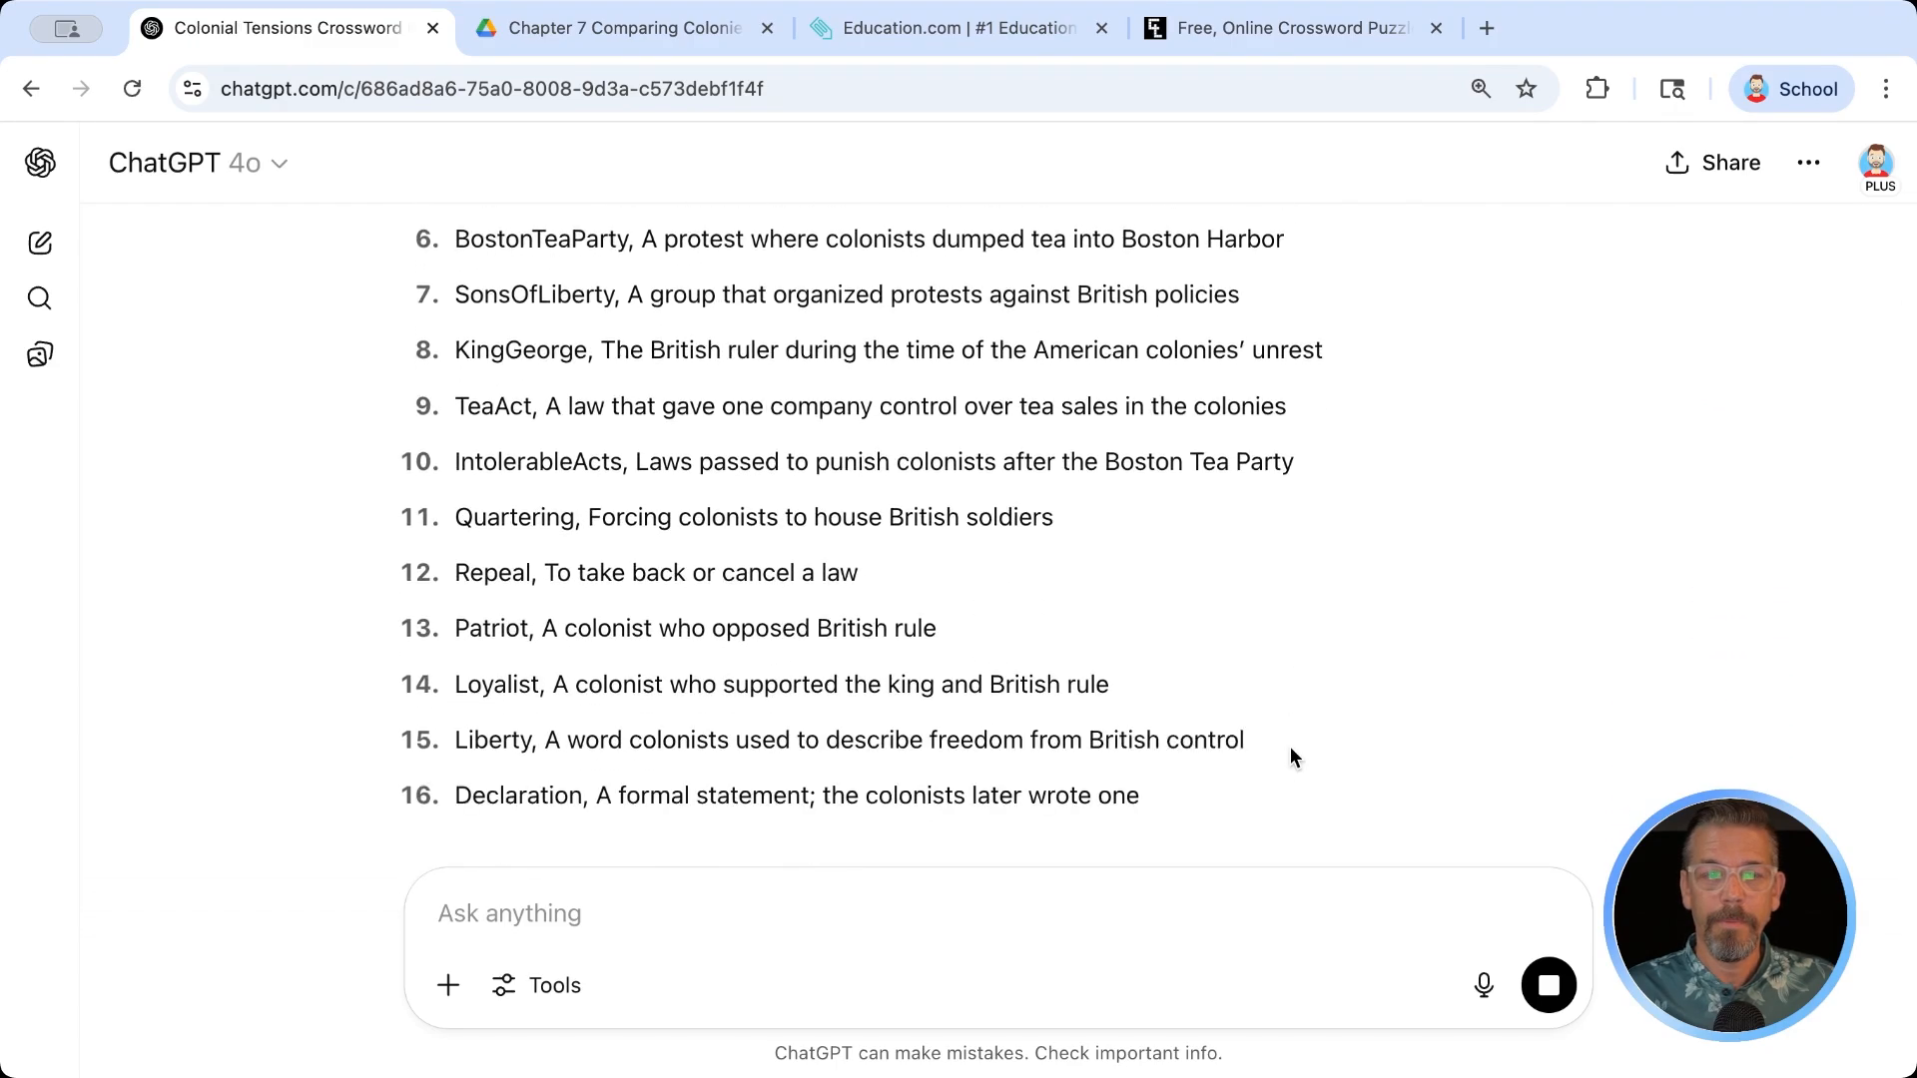
scroll(1289, 757, "up", 2)
scroll(1289, 747, "up", 4)
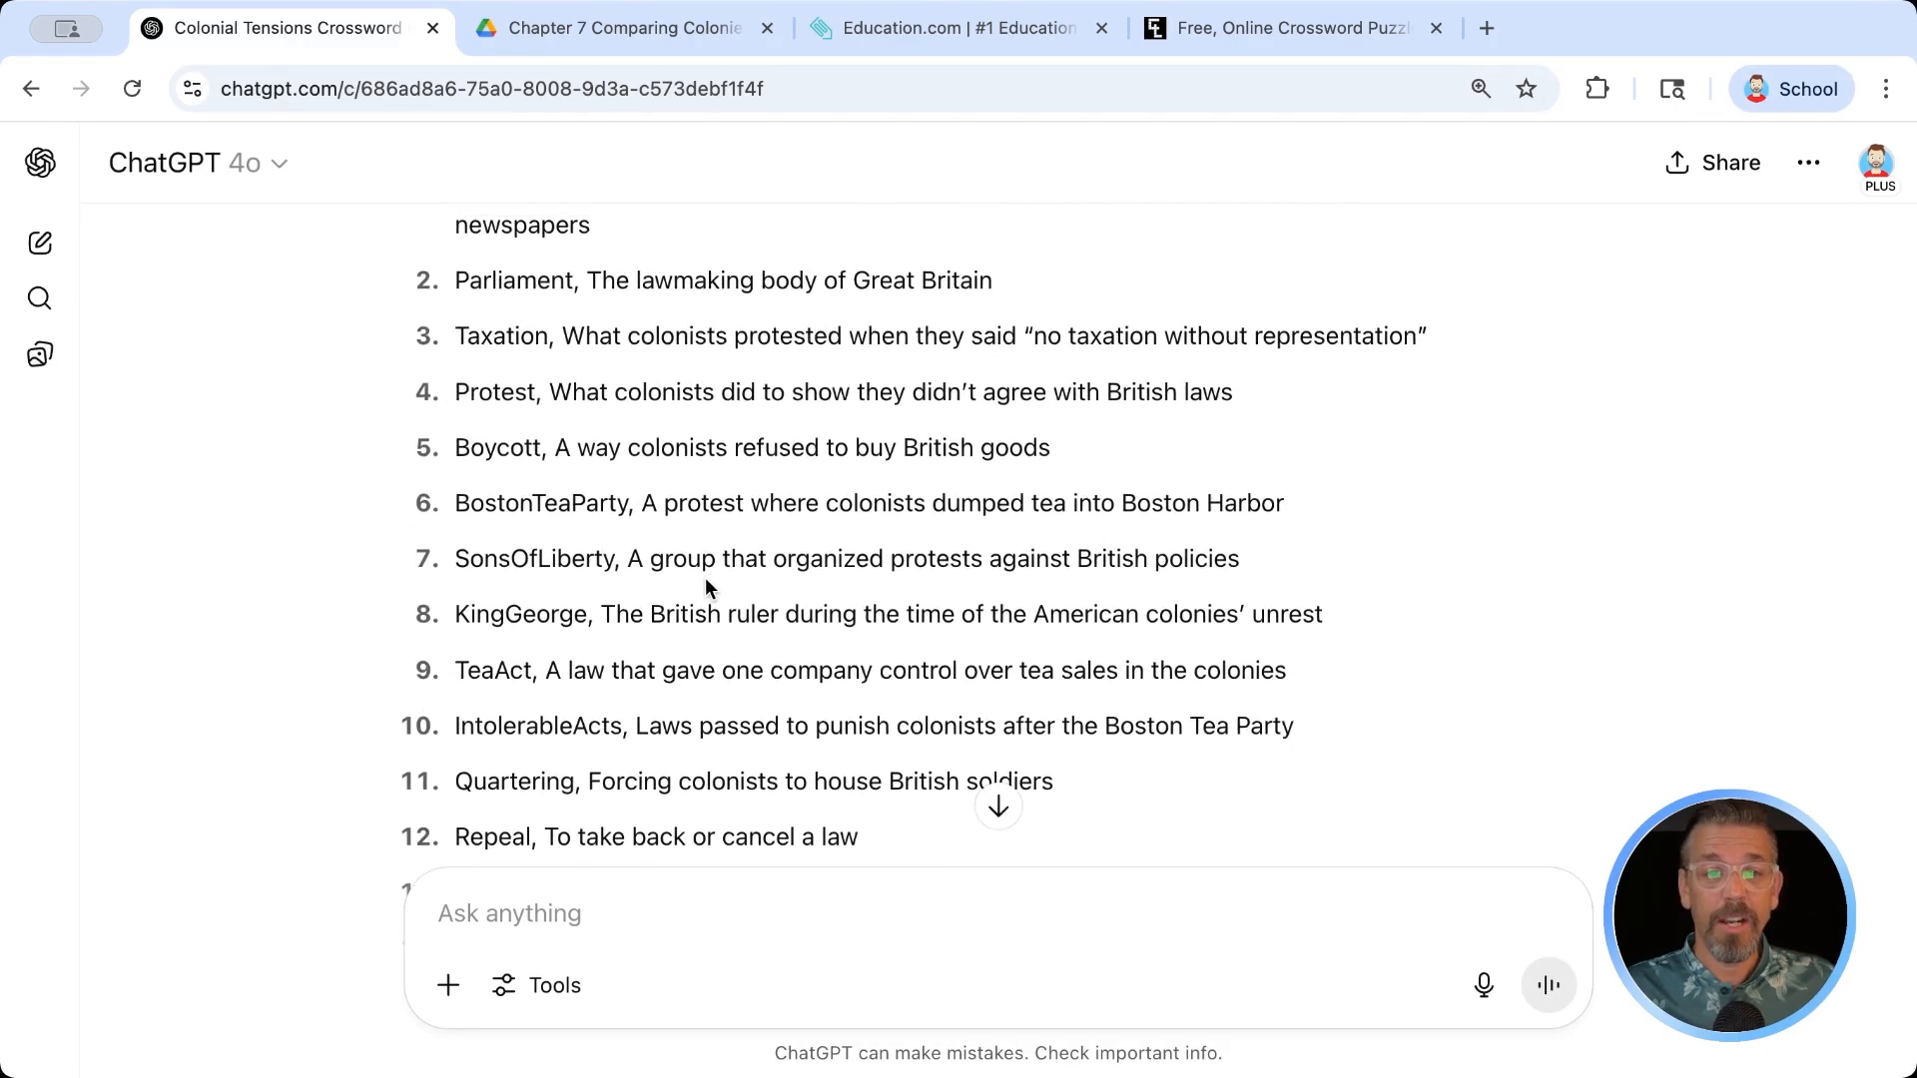
scroll(712, 577, "down", 6)
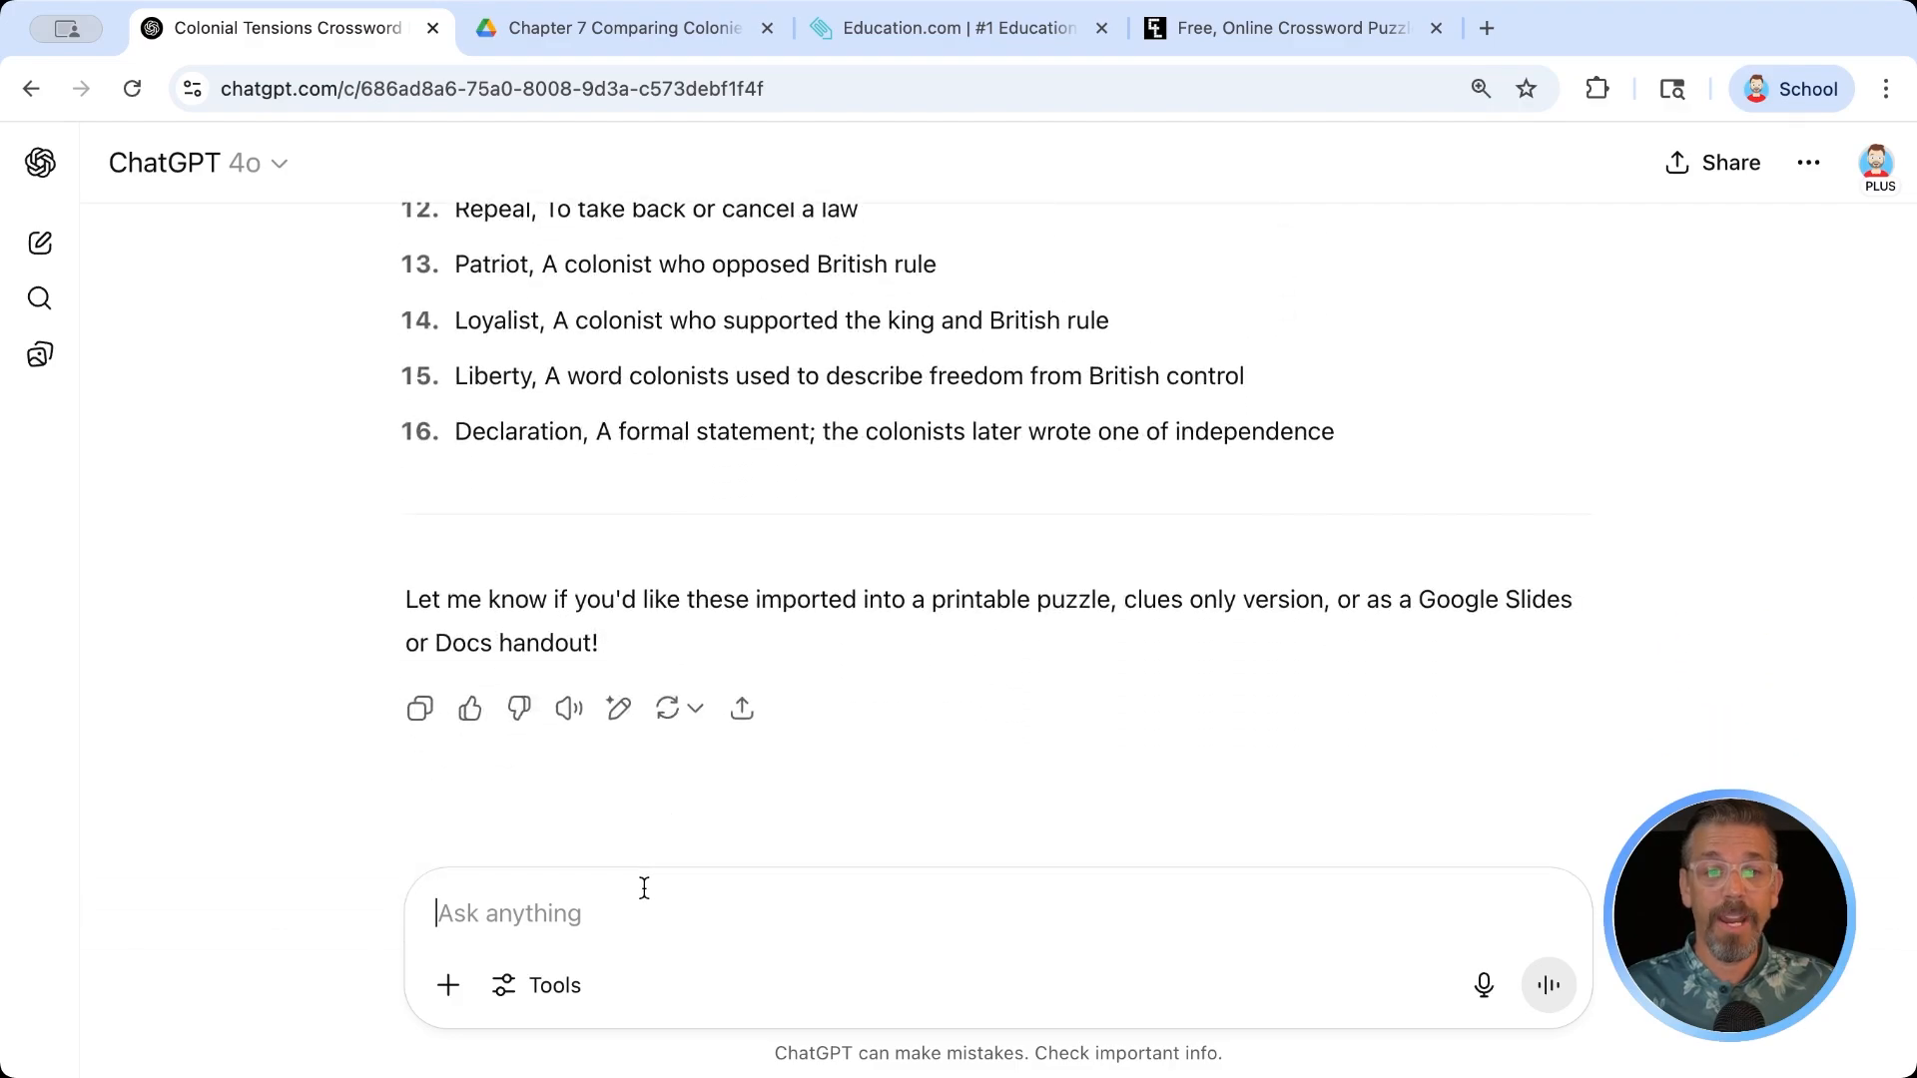
- Ask ChatGPT to provide the answer and clue list with no numbers
type("p")
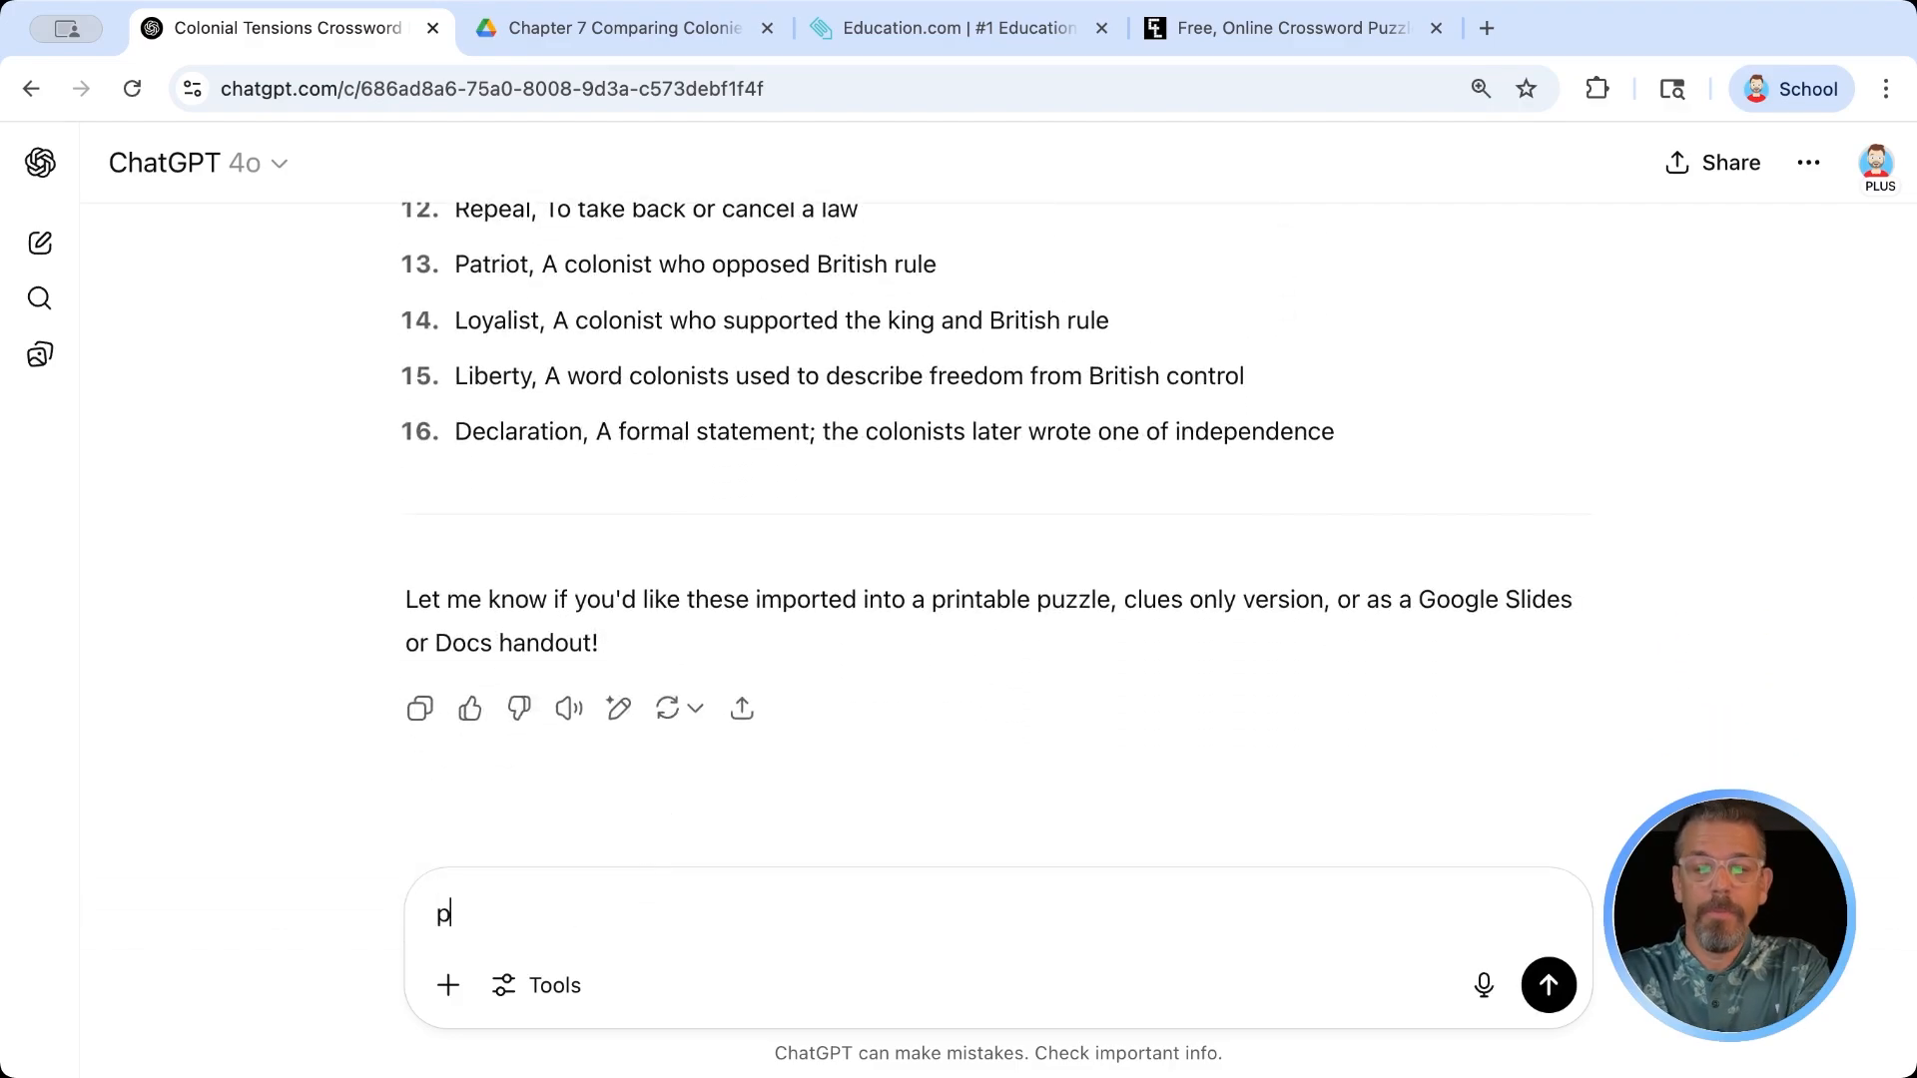
type("rovide with no numbers")
key("Return")
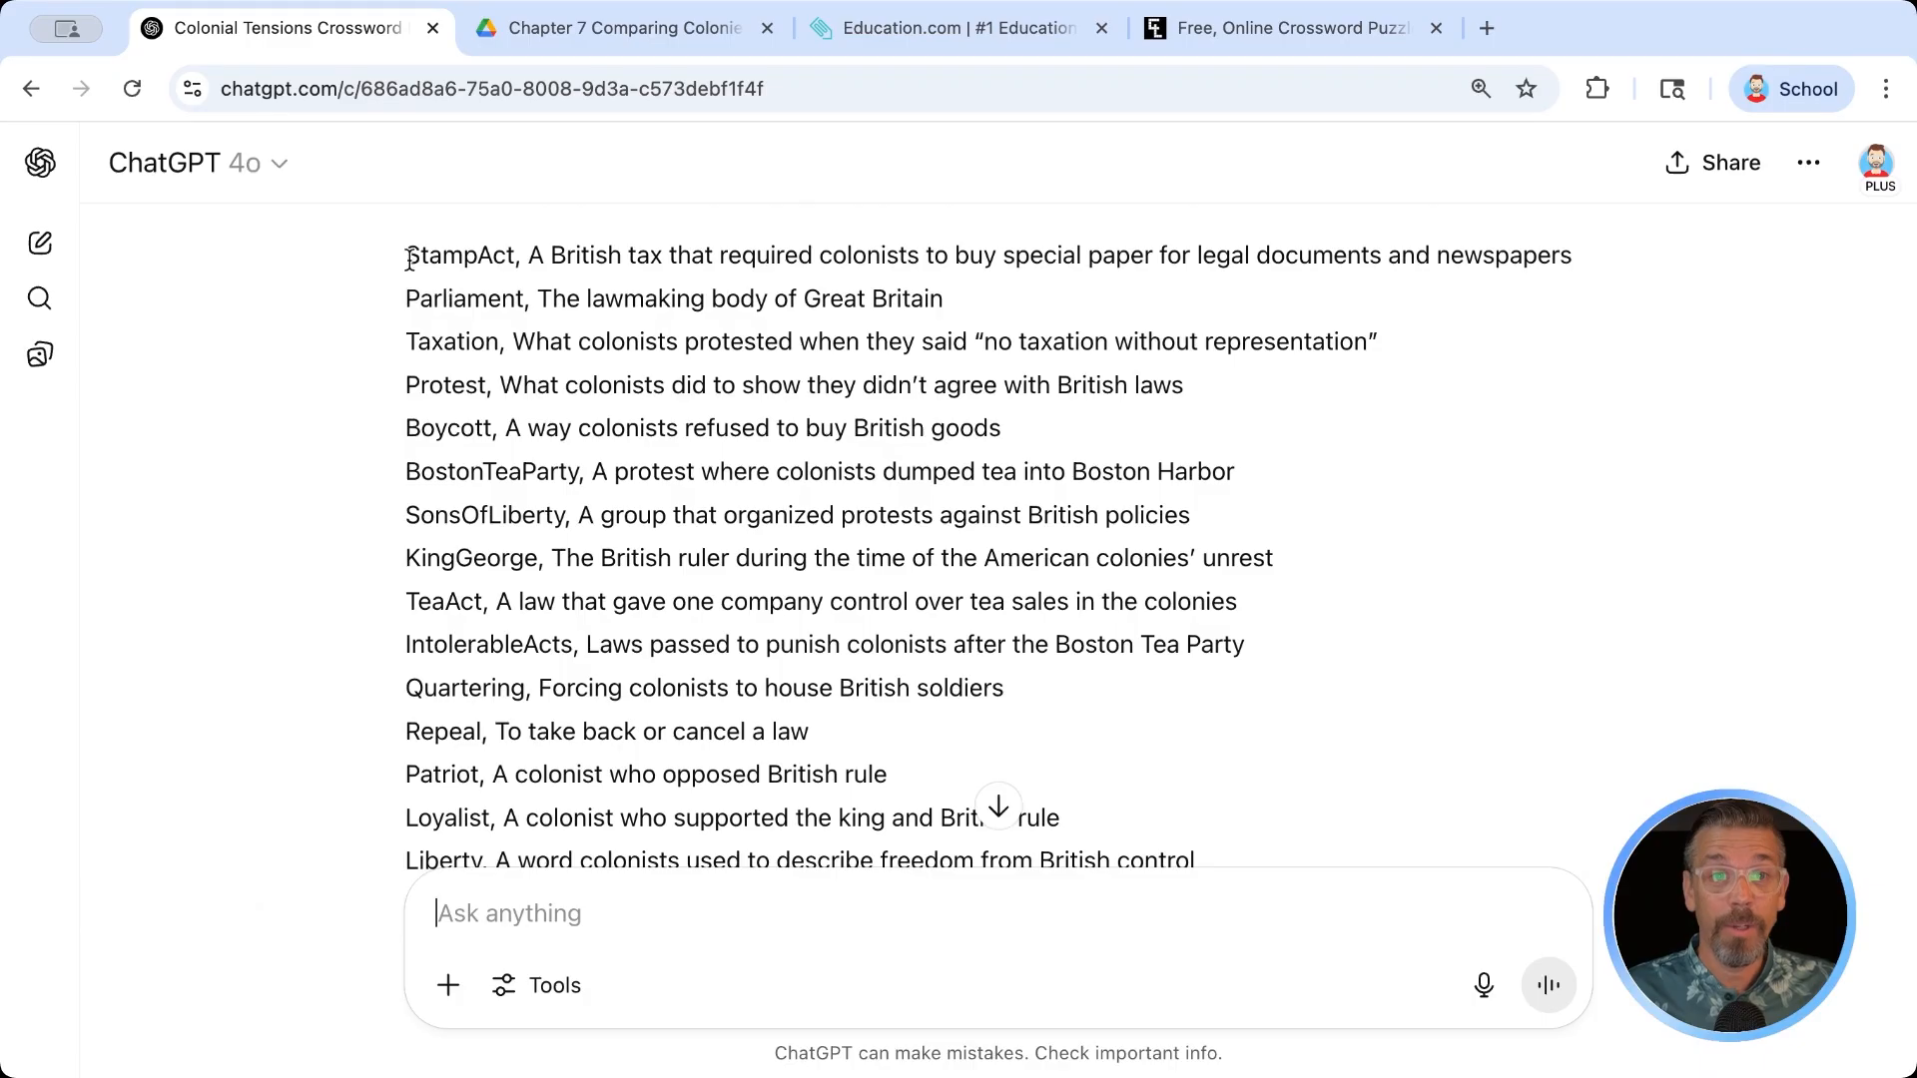
- Copy the unnumbered answer and clue list and open Education.com's Crossword Puzzle generator
left_click_drag(407, 257, 1234, 874)
scroll(1217, 755, "down", 2)
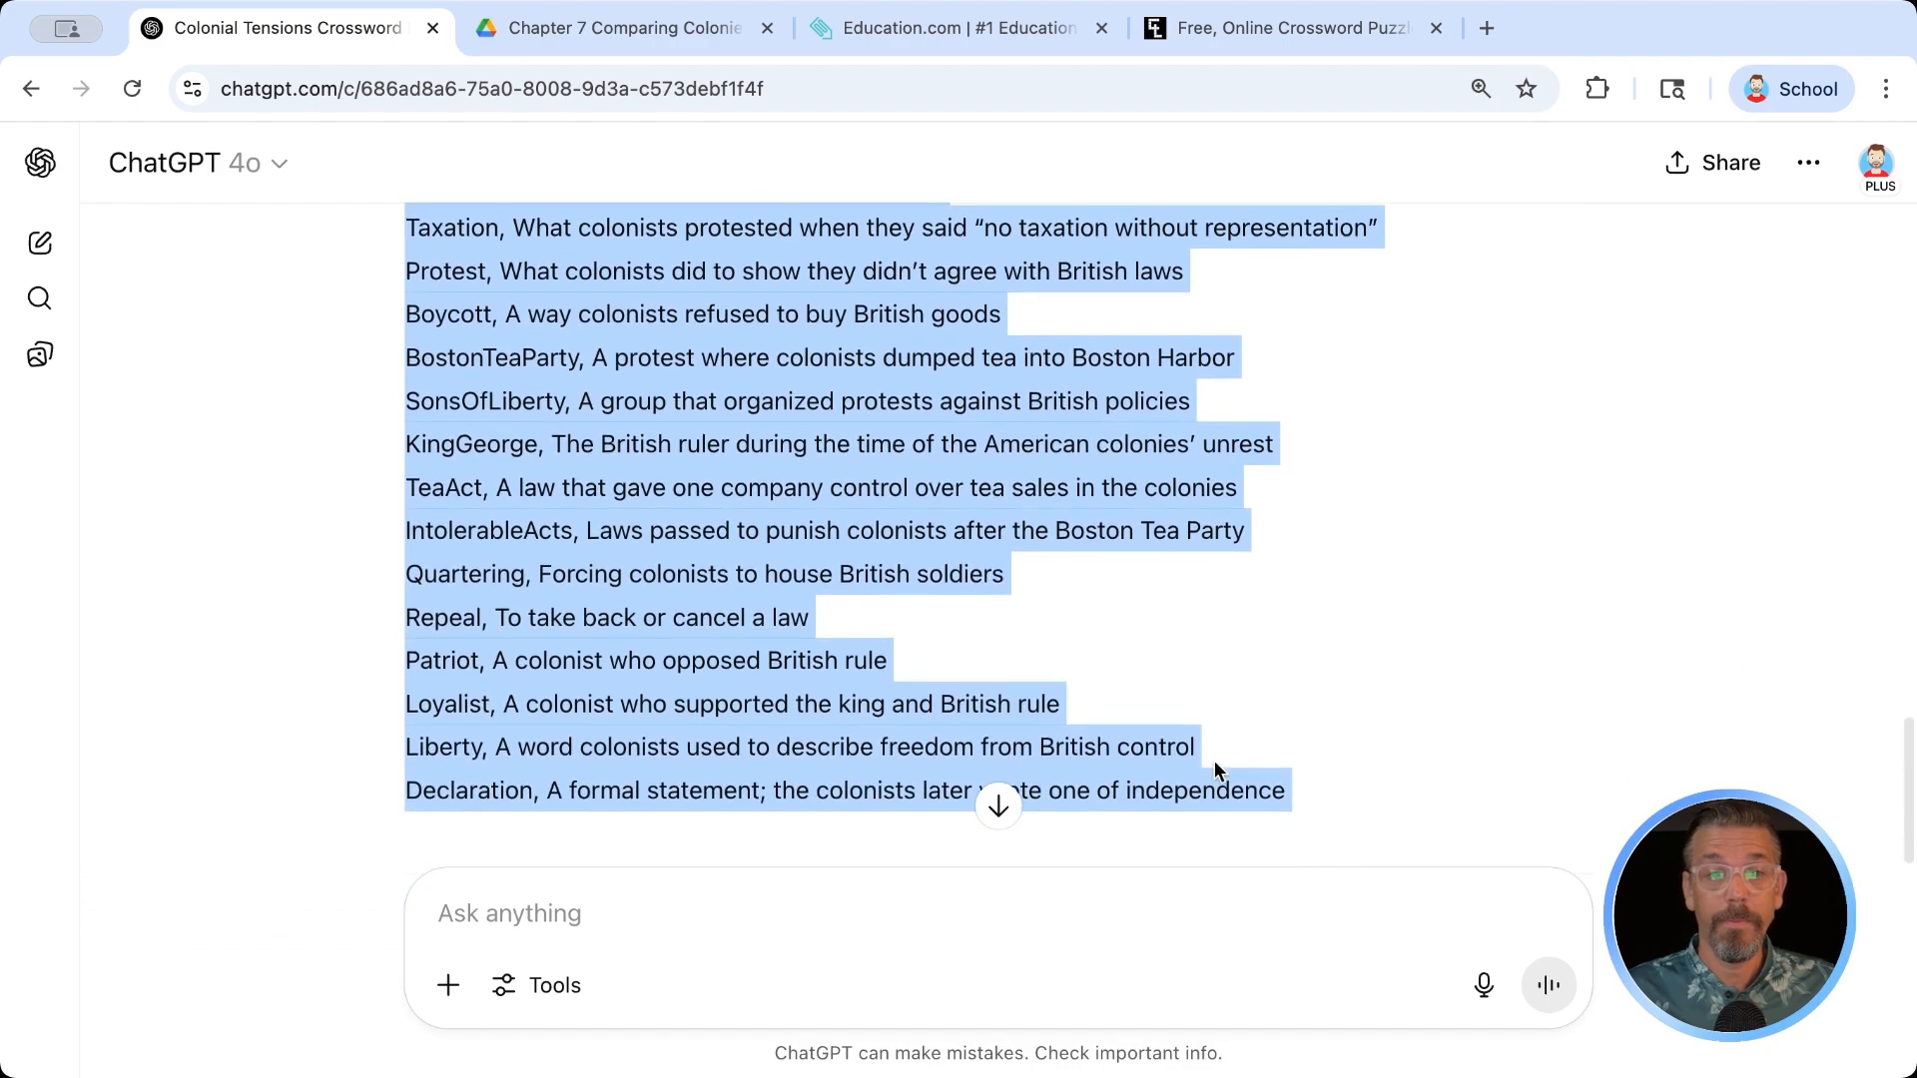
left_click(846, 27)
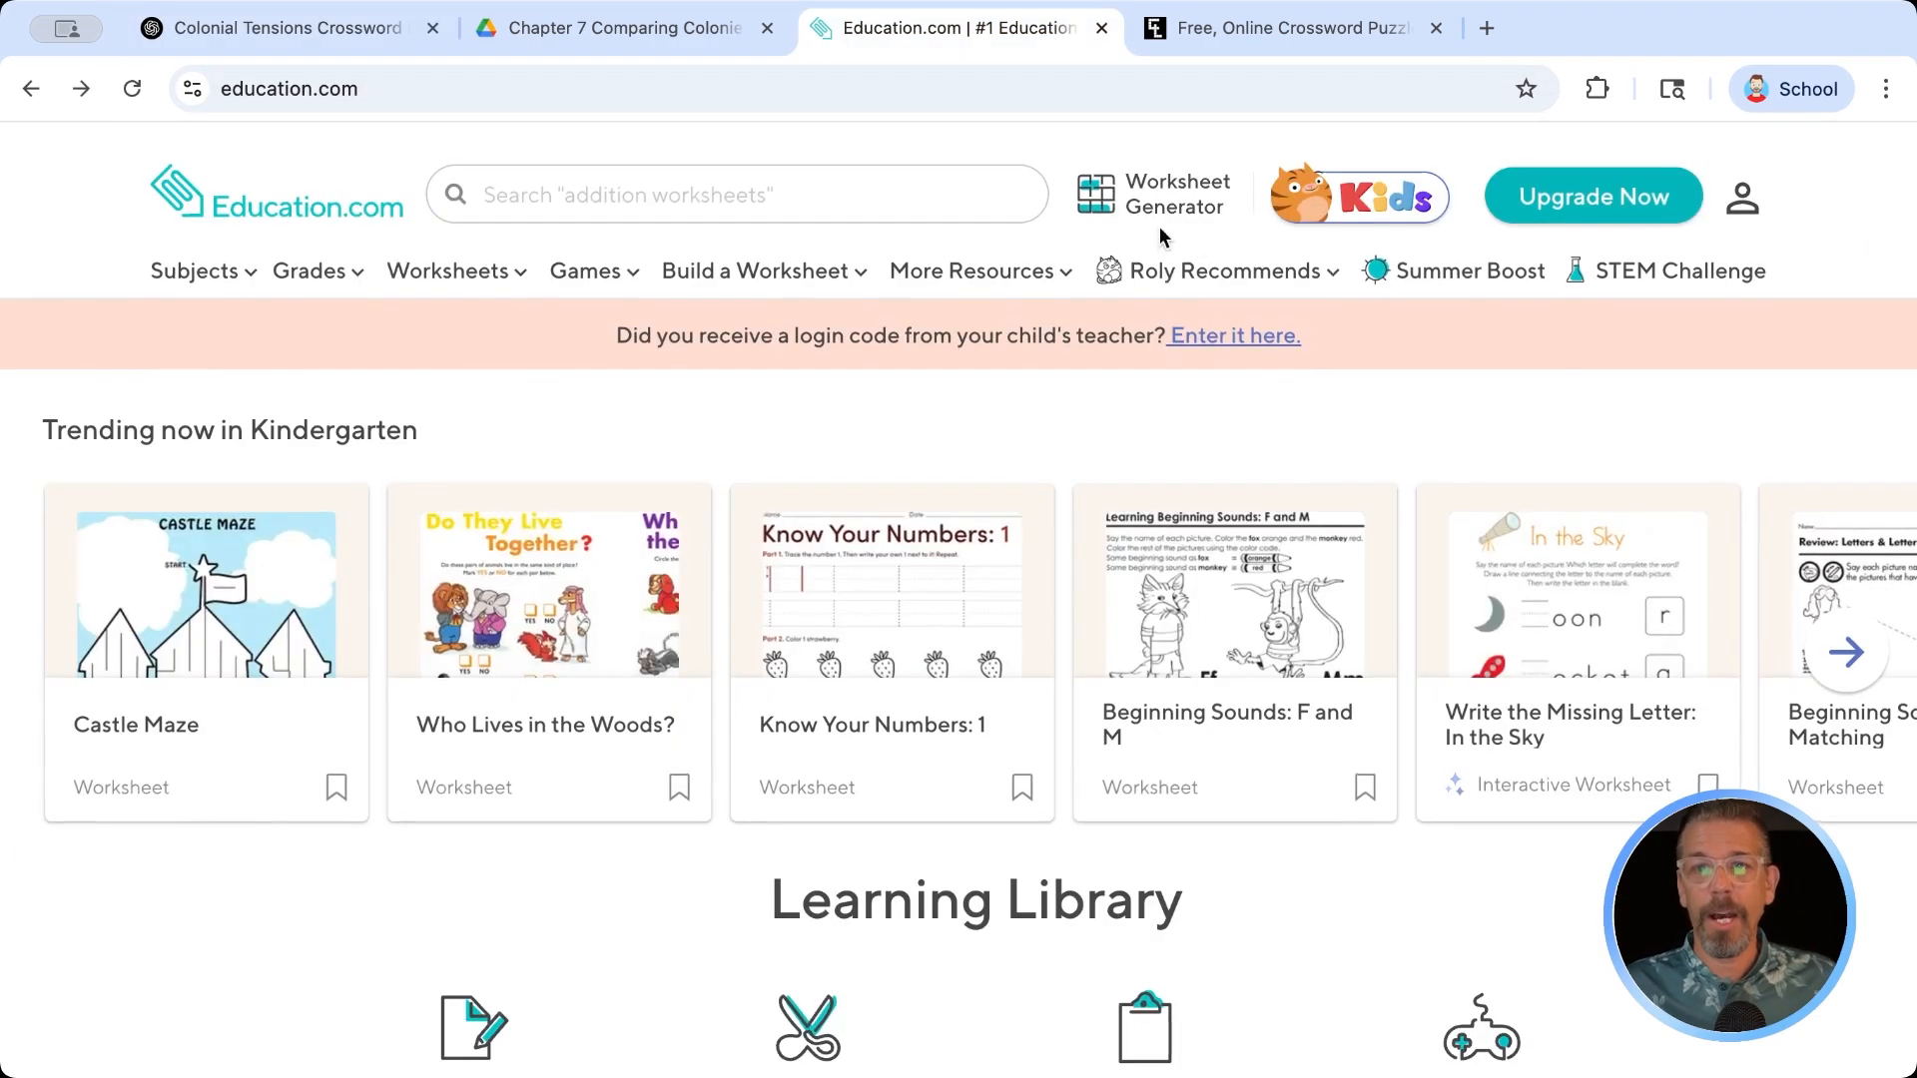
mouse_move(736, 260)
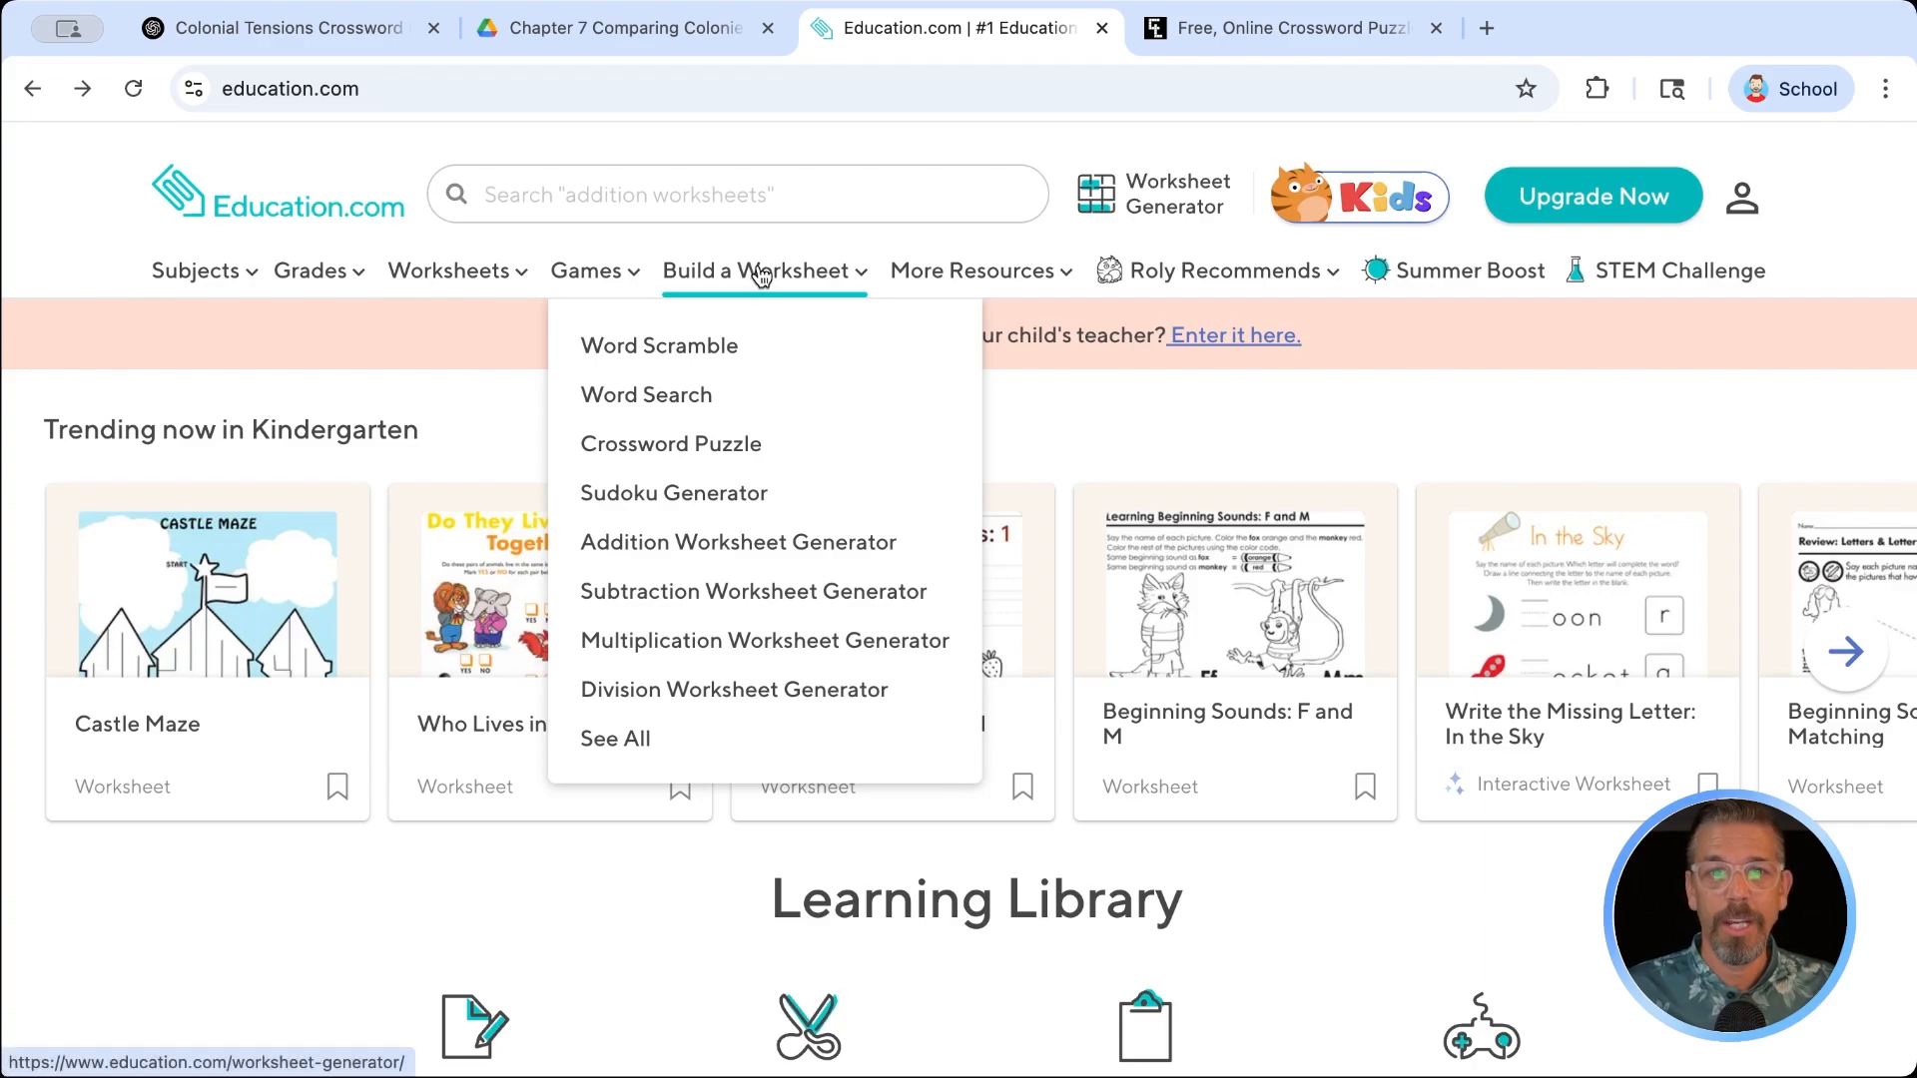
left_click(684, 453)
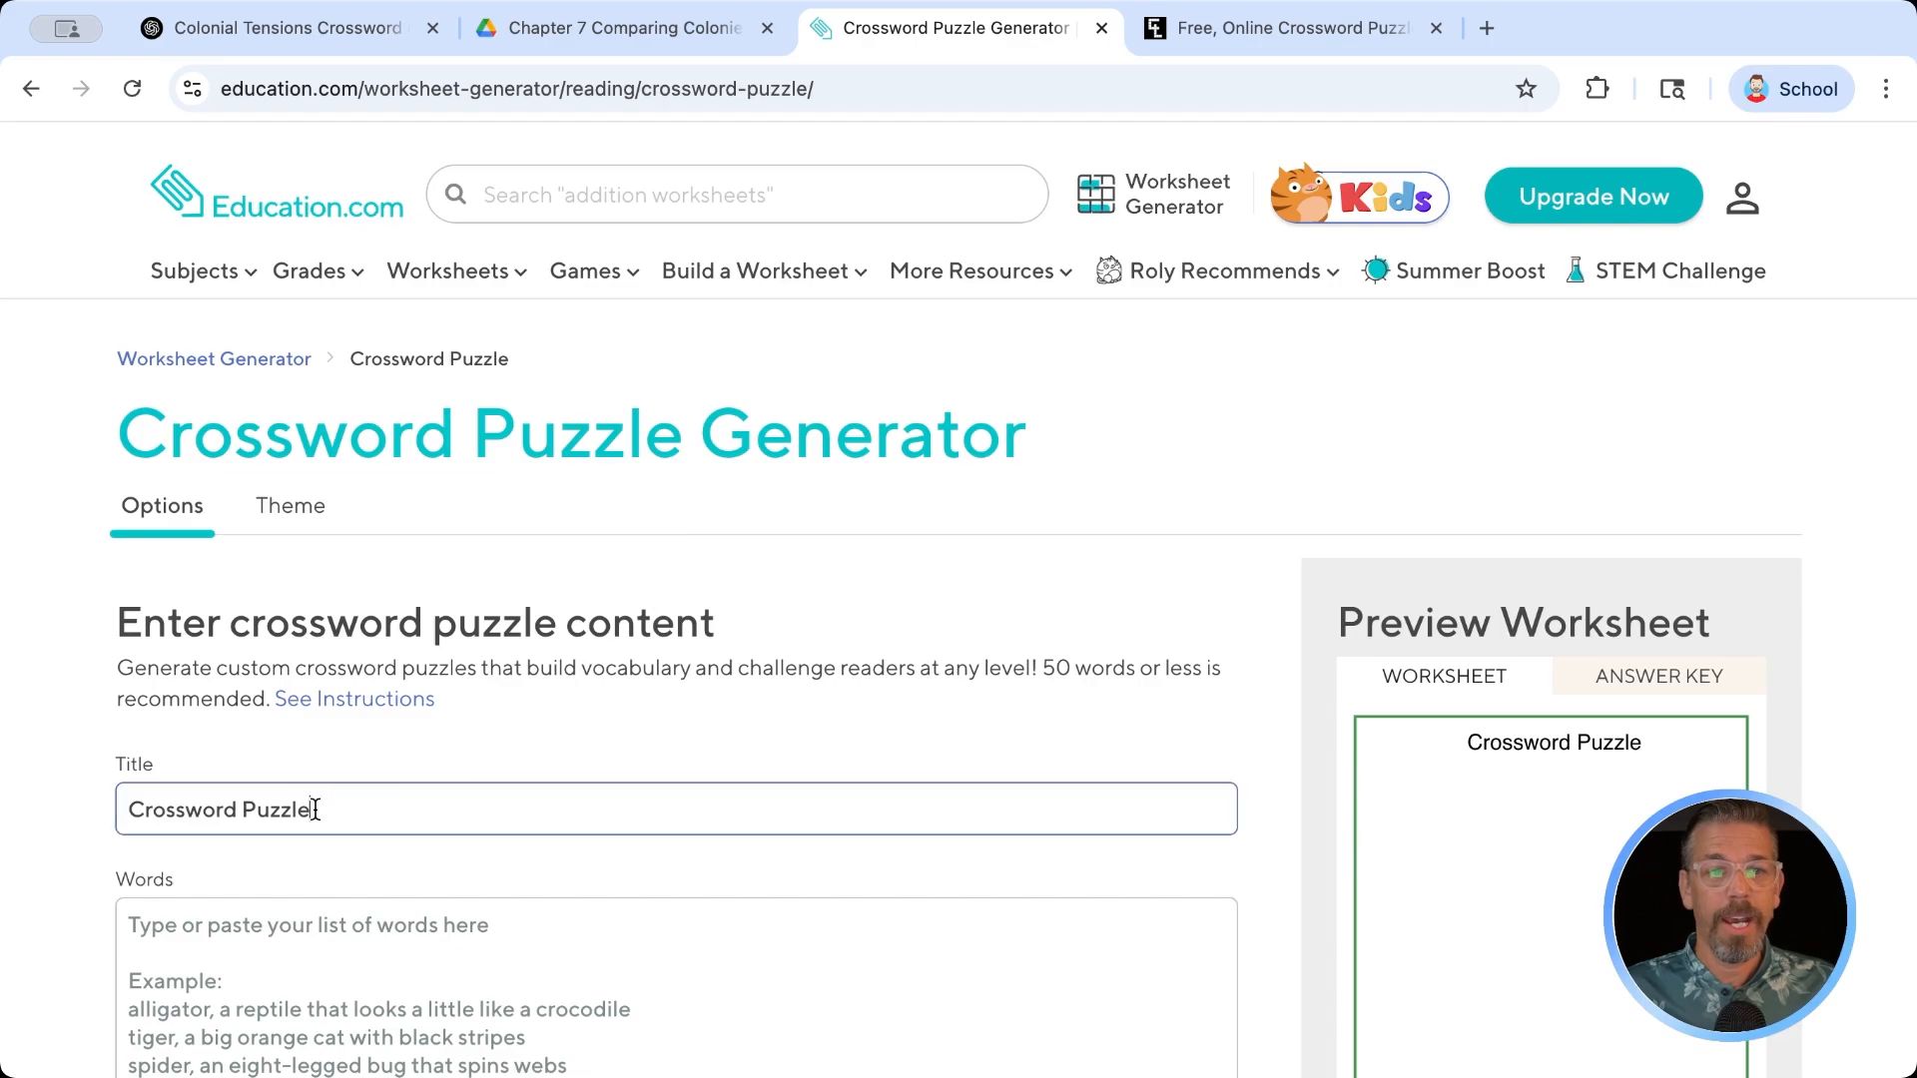
- Paste the copied answer and clue list into the crossword generator's Words field
scroll(368, 807, "down", 4)
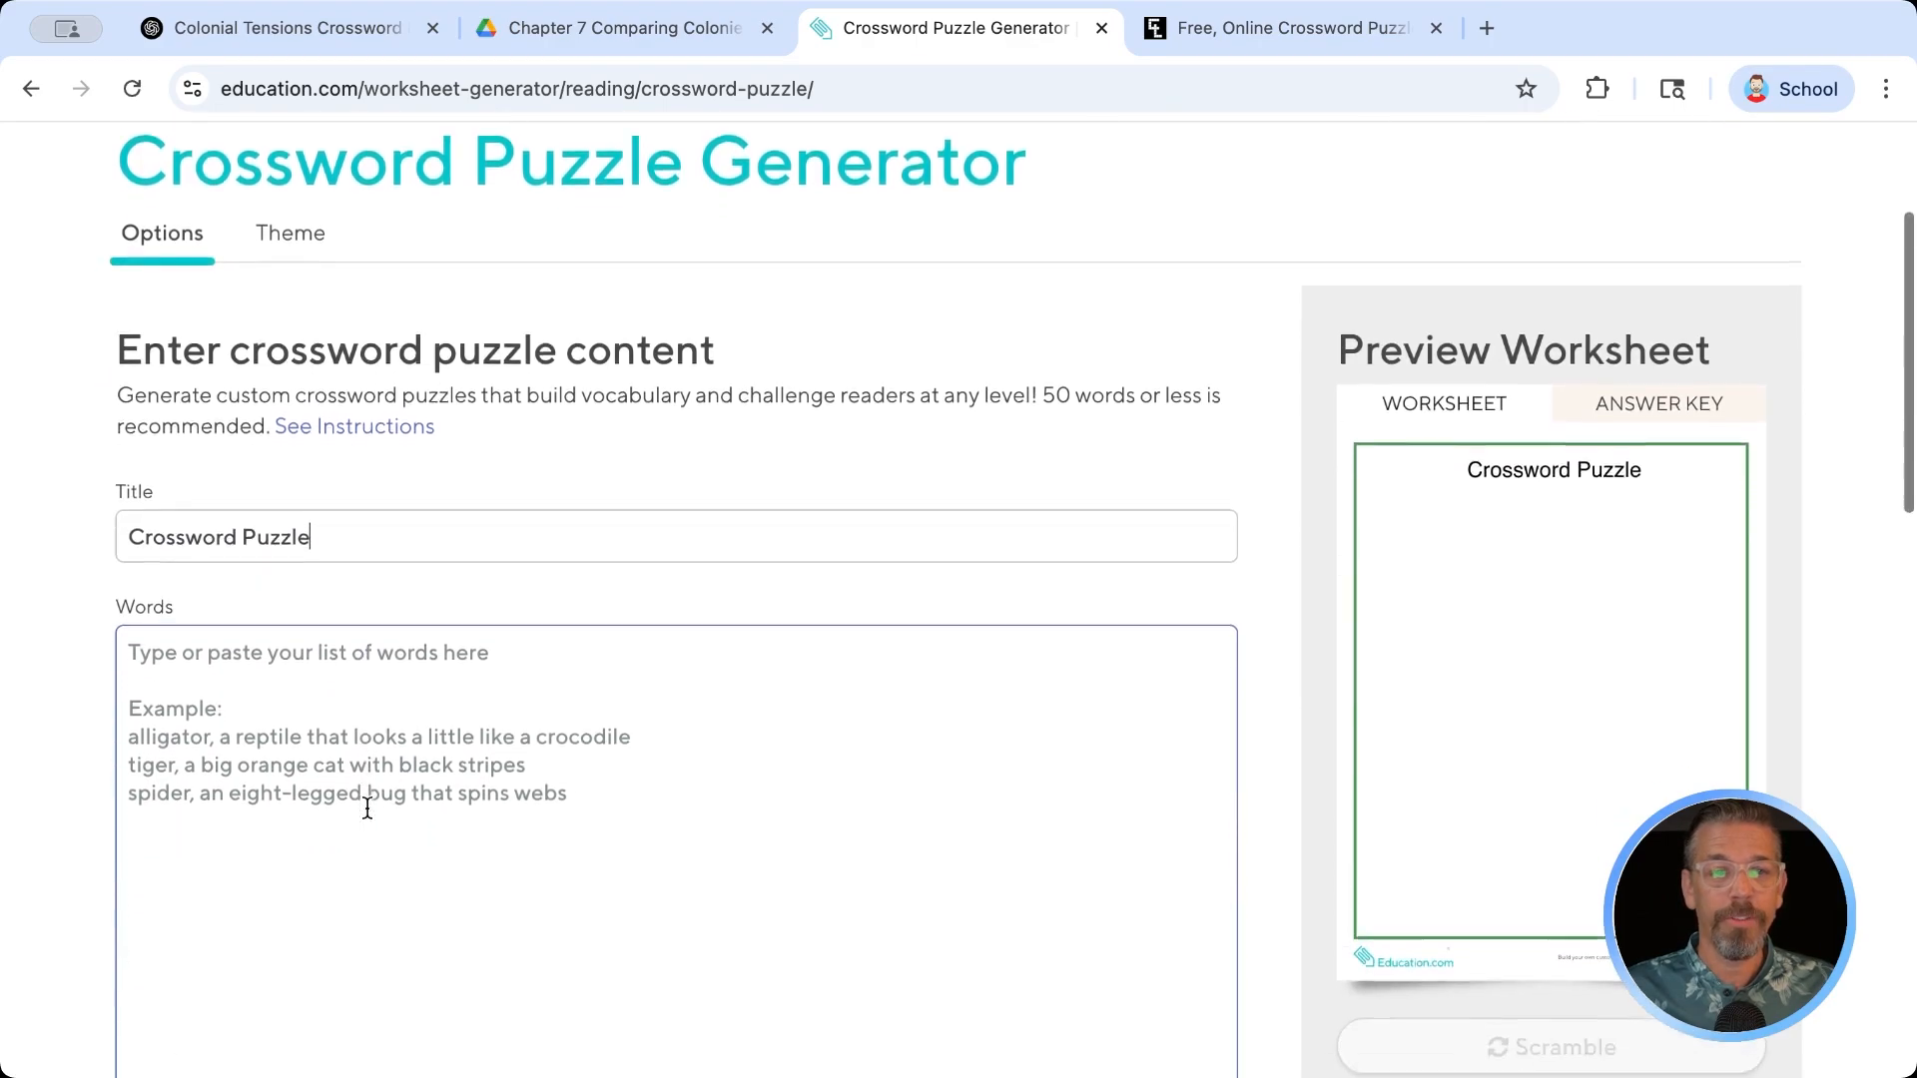
left_click_drag(131, 597, 742, 897)
key("super+v")
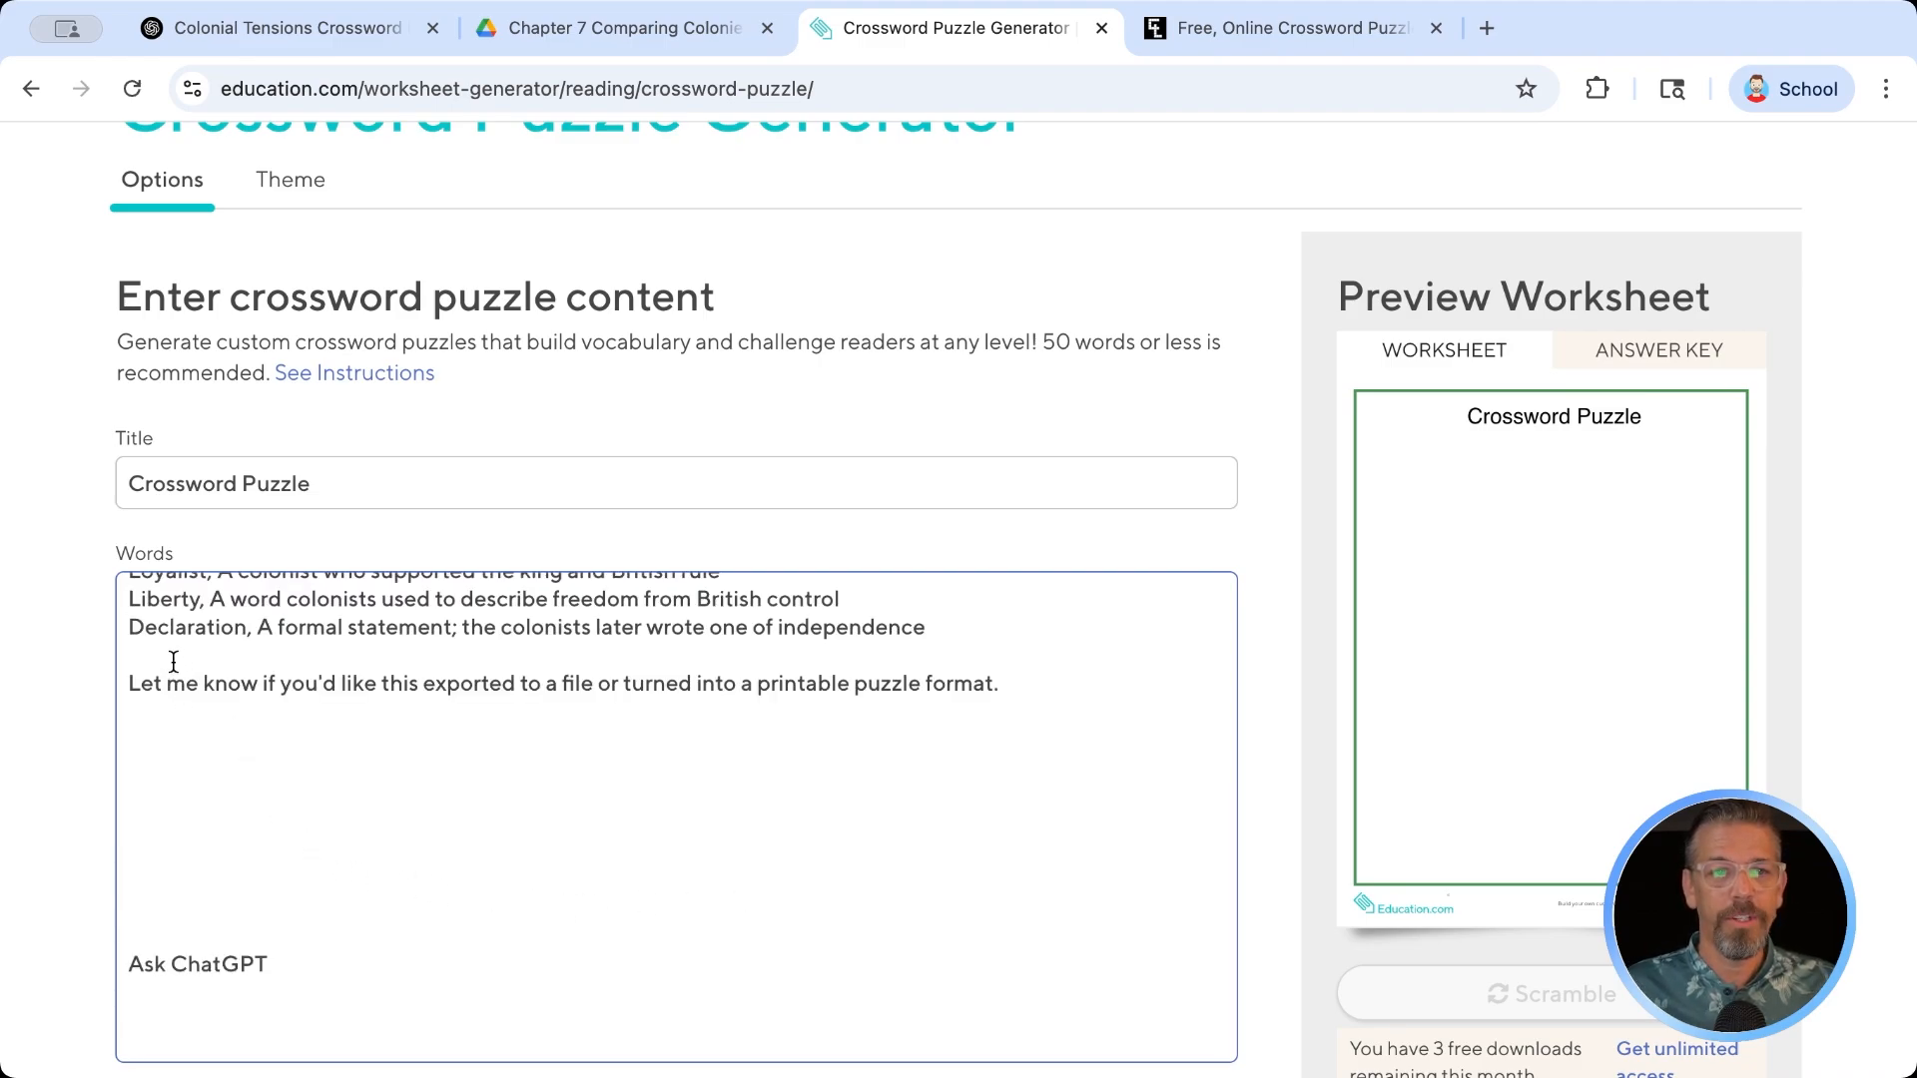
- Delete the extra ChatGPT text below the Declaration clue and create the crossword puzzle
left_click_drag(175, 661, 320, 971)
scroll(322, 971, "down", 3)
key("BackSpace")
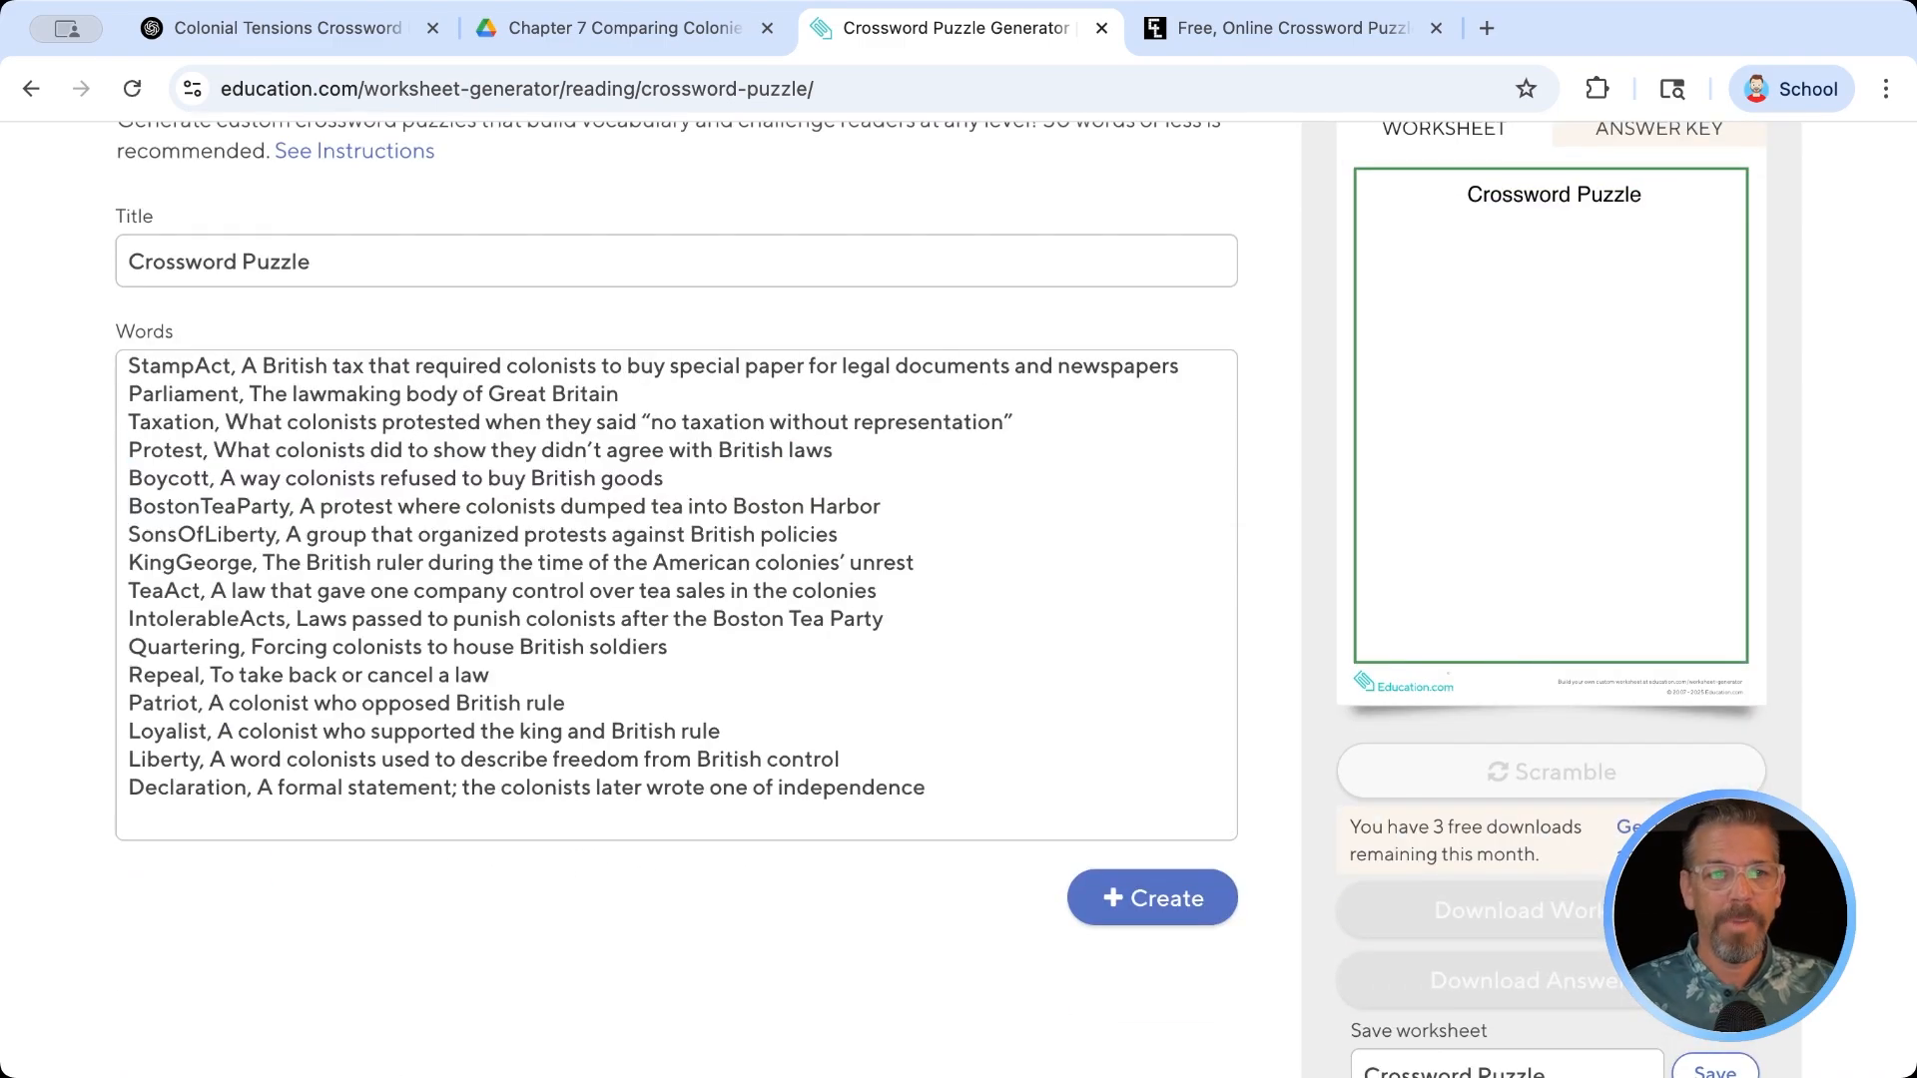
key("BackSpace")
scroll(400, 534, "up", 1)
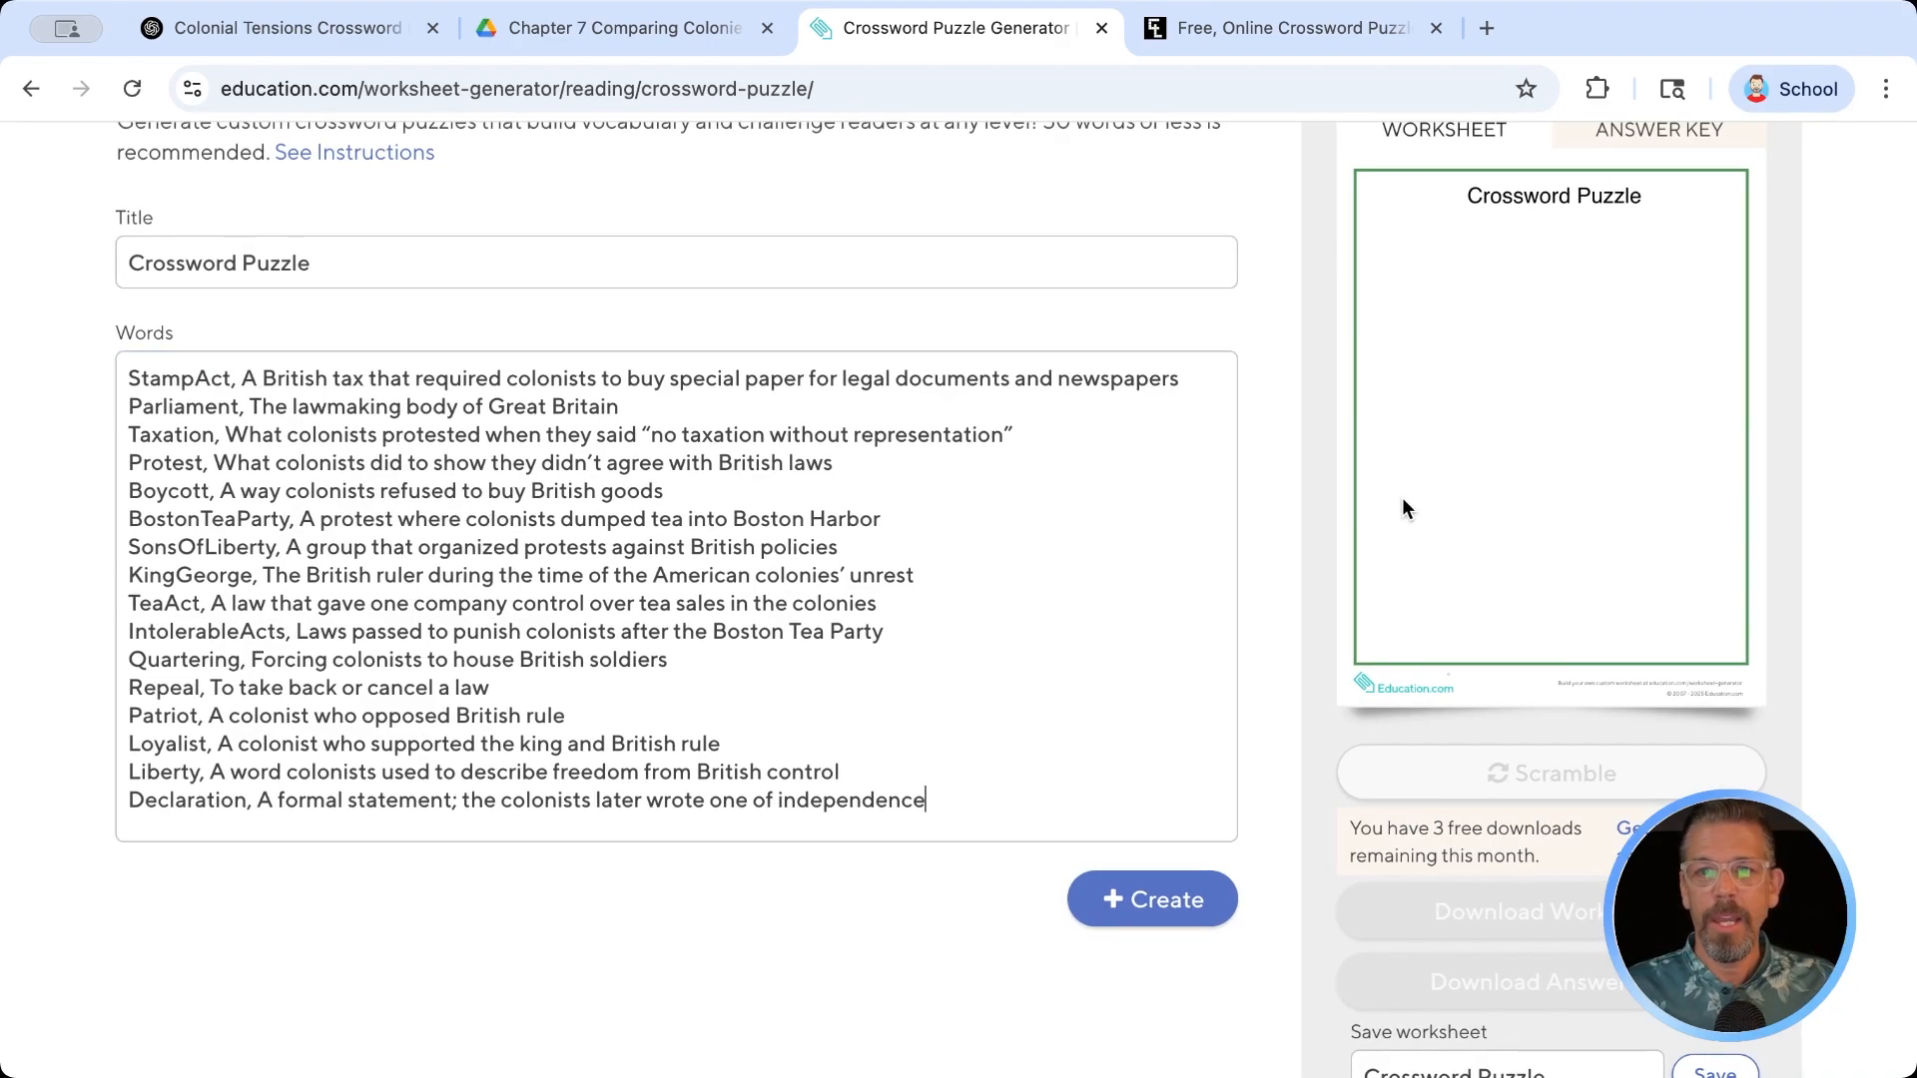
left_click(1166, 899)
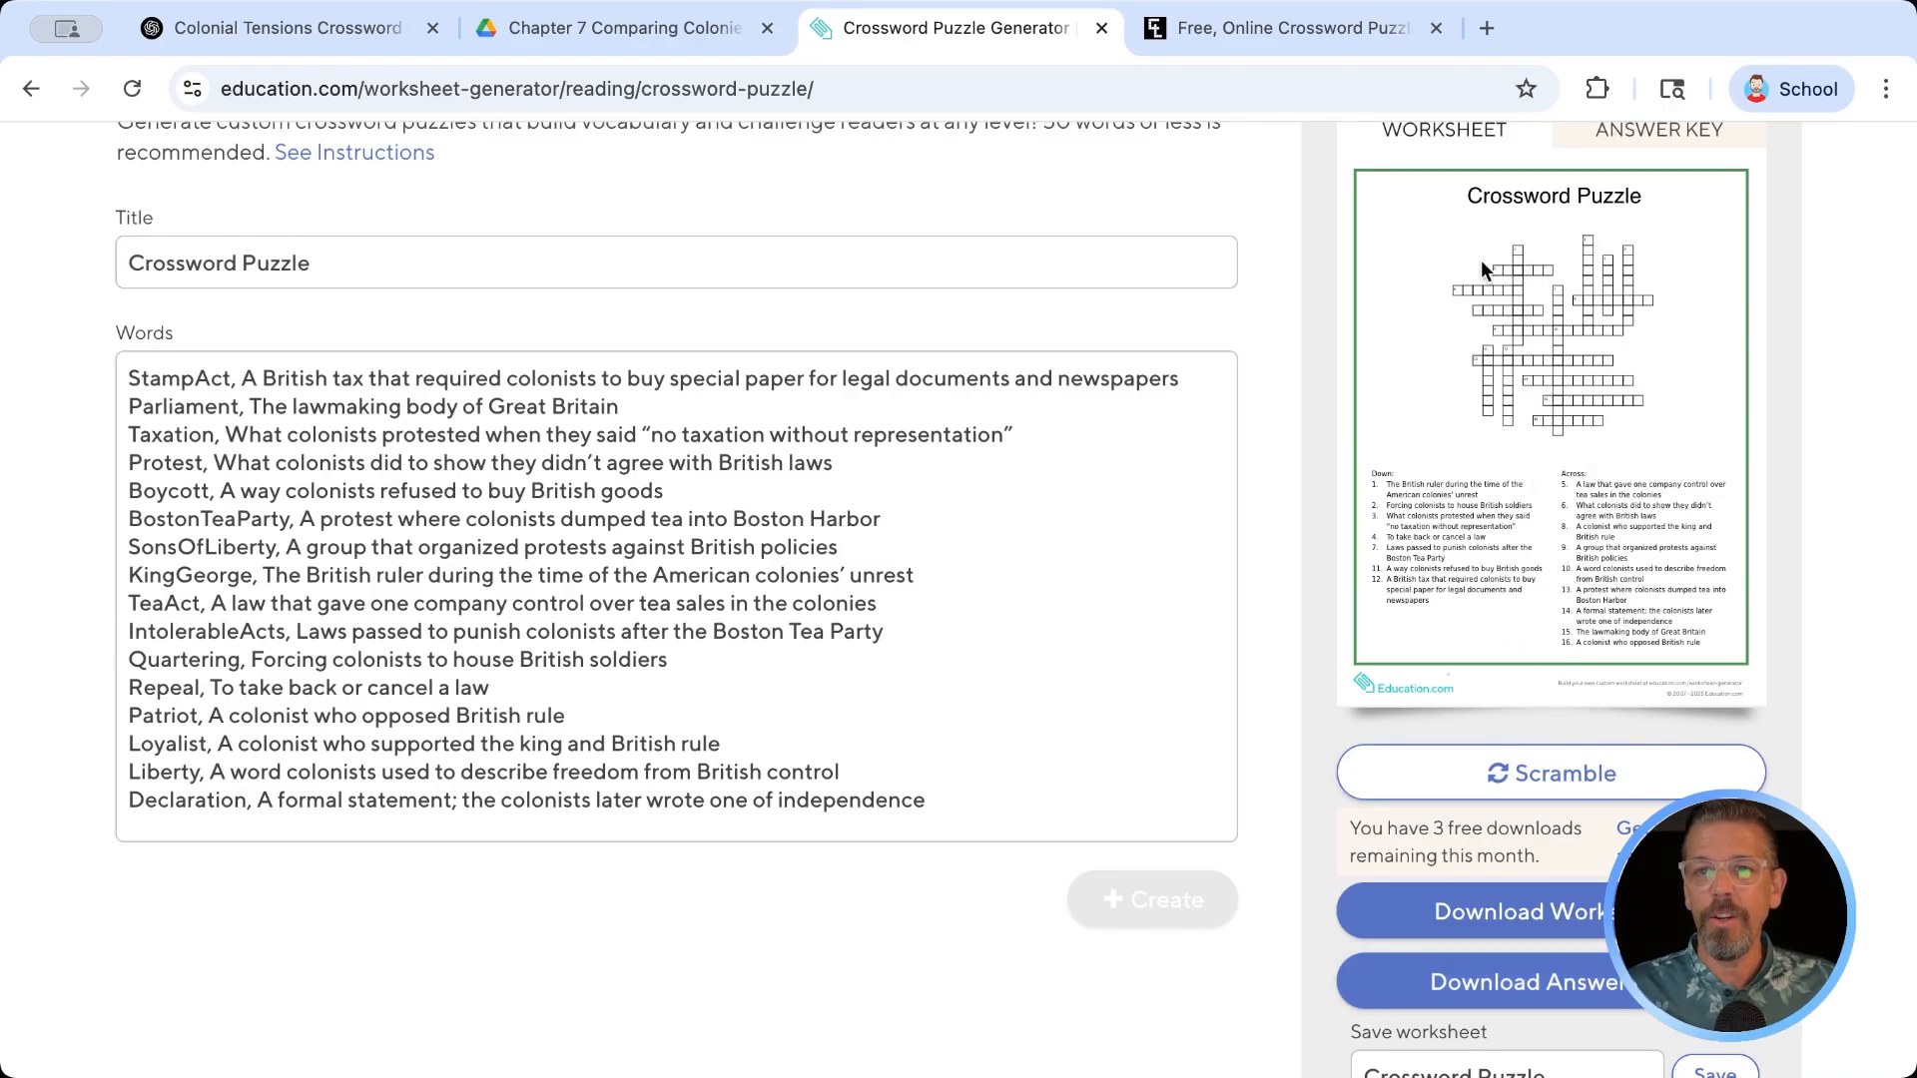
scroll(1572, 640, "down", 3)
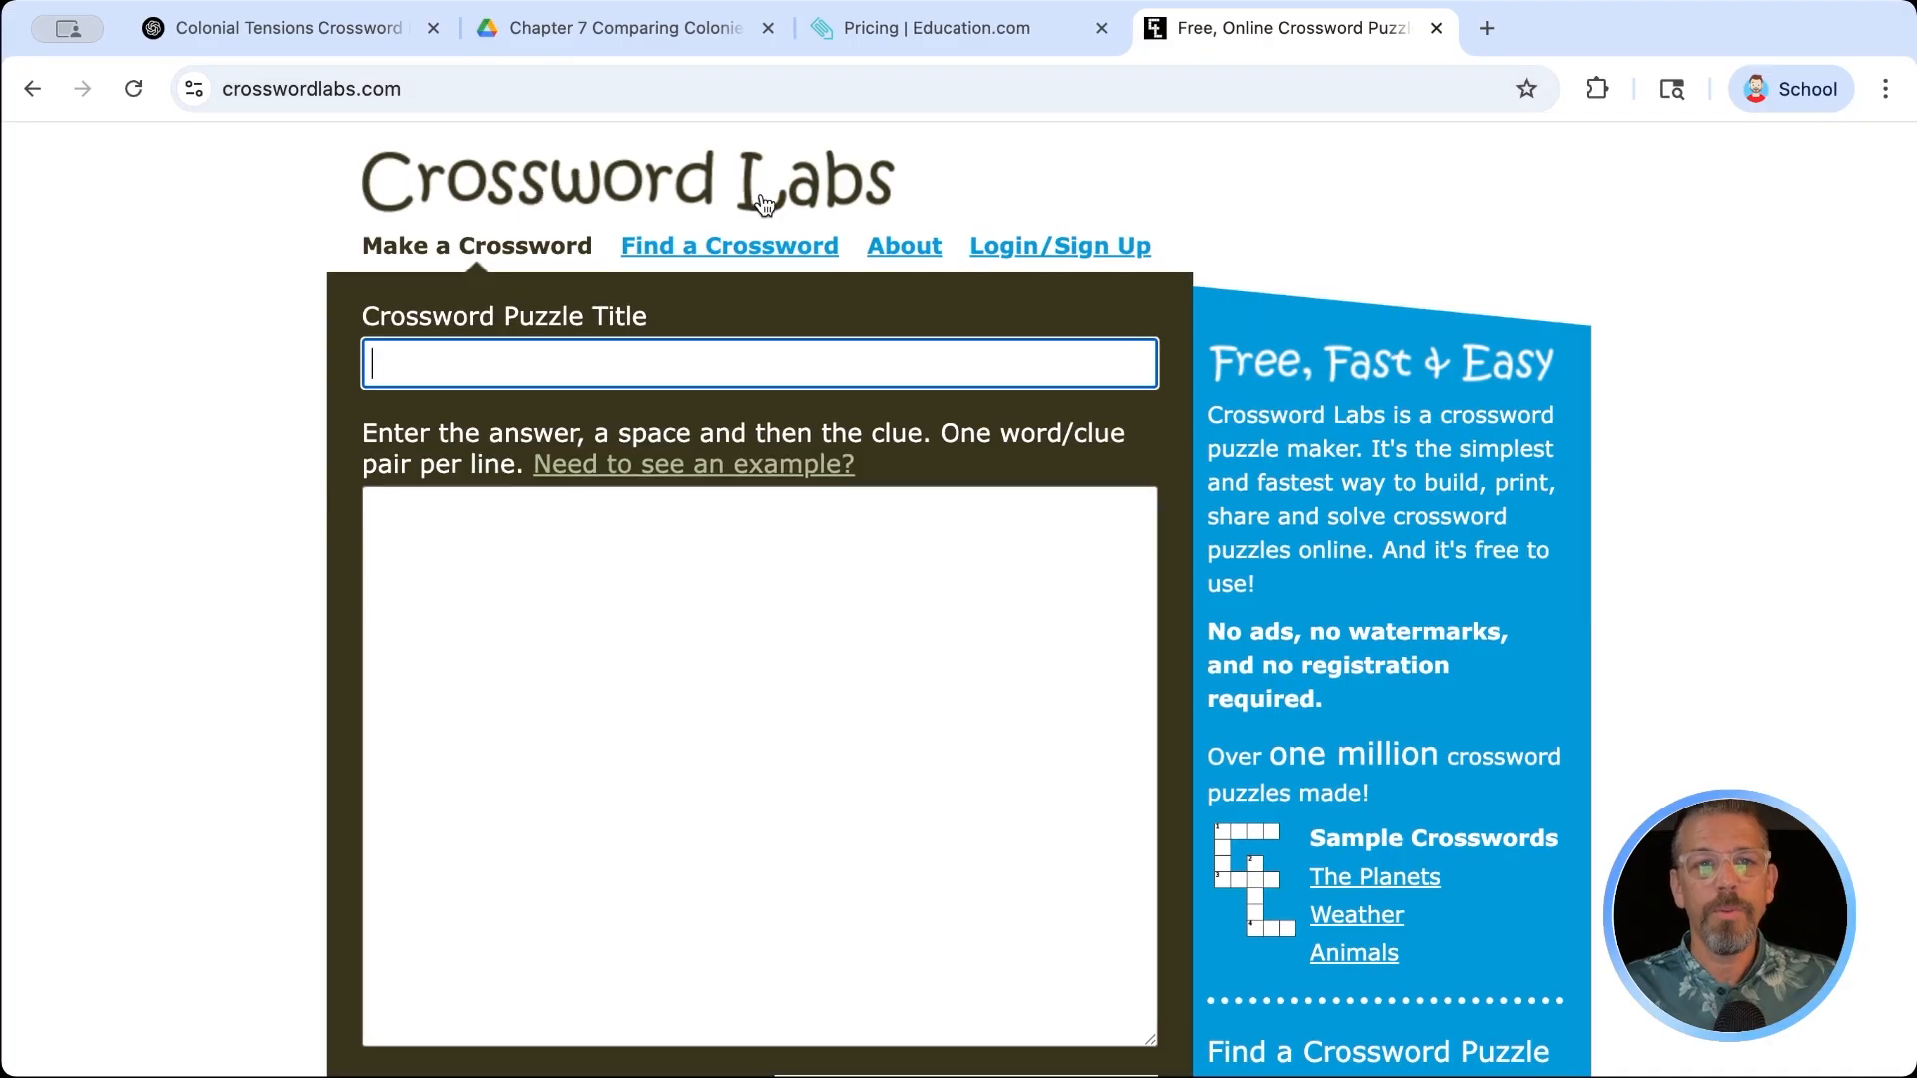
- Return to ChatGPT and ask it to provide the list with a space instead of a comma
left_click(309, 32)
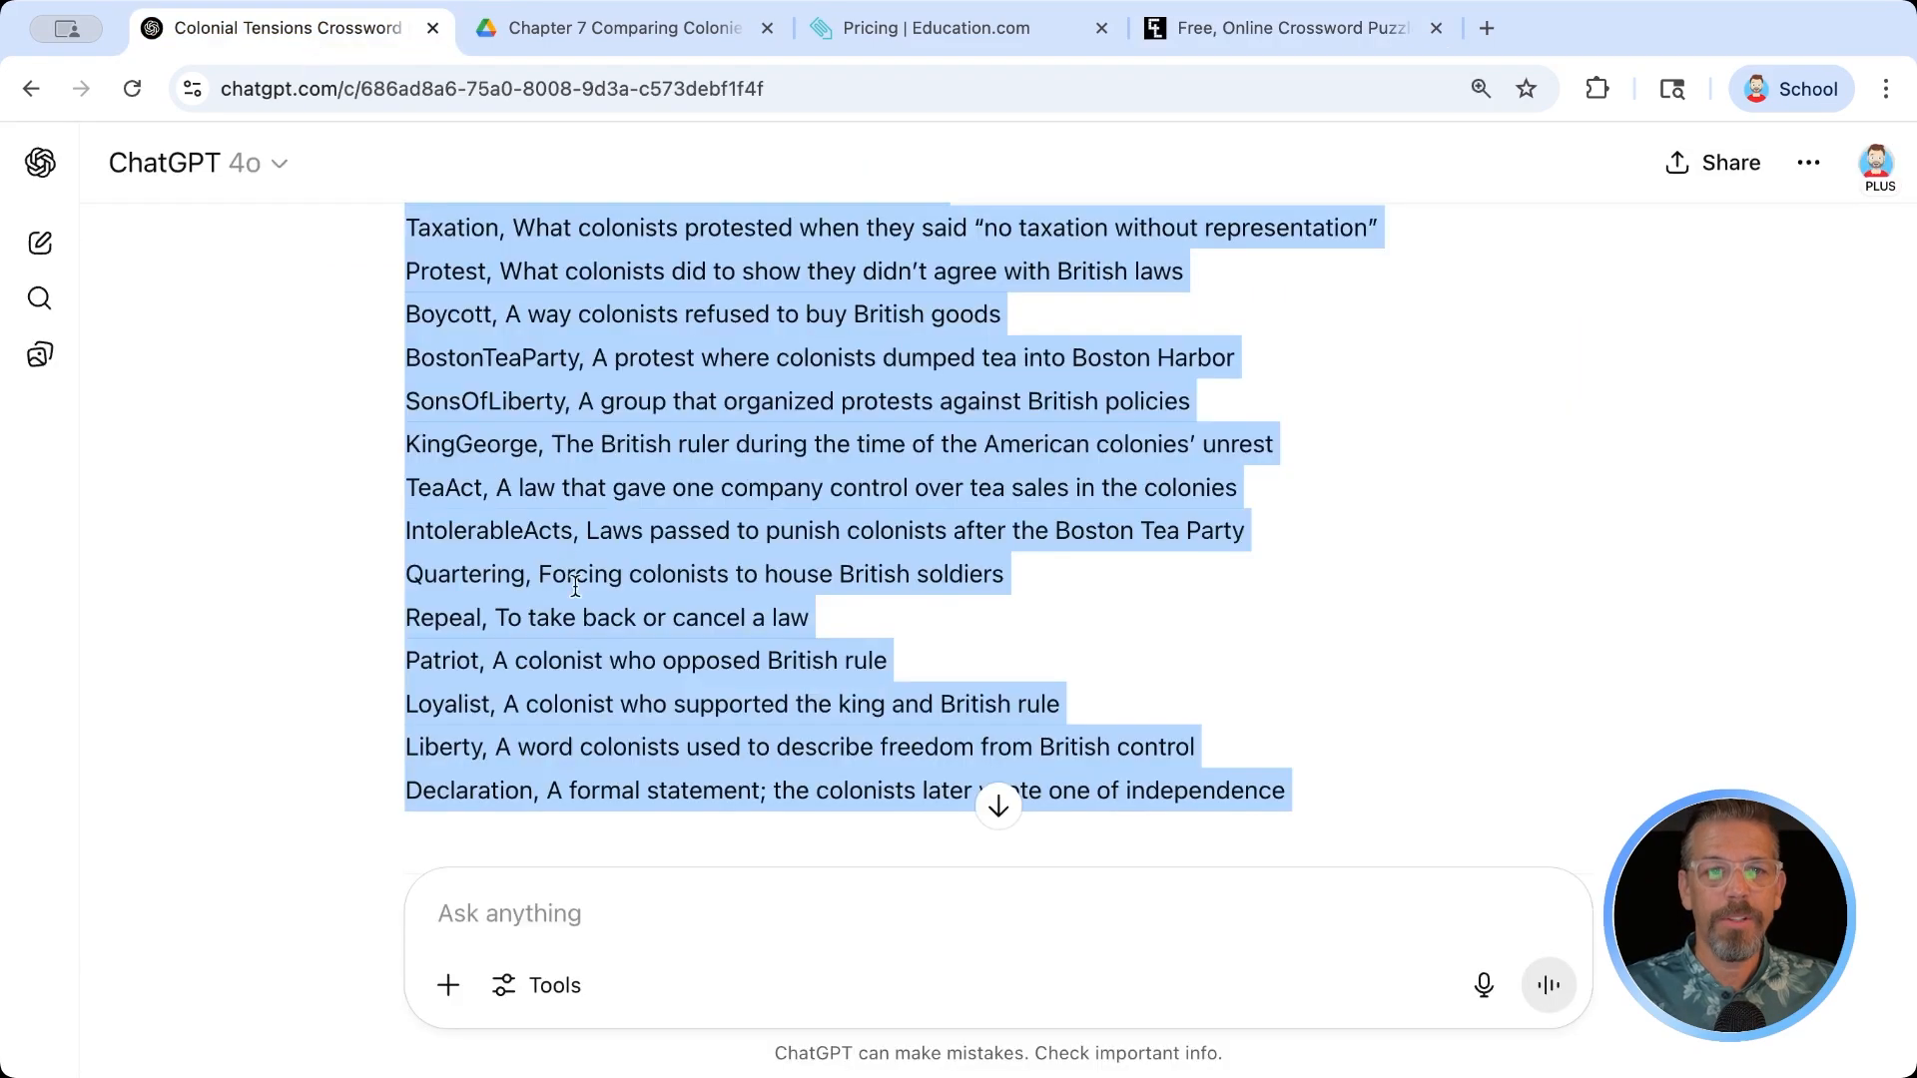
left_click(596, 902)
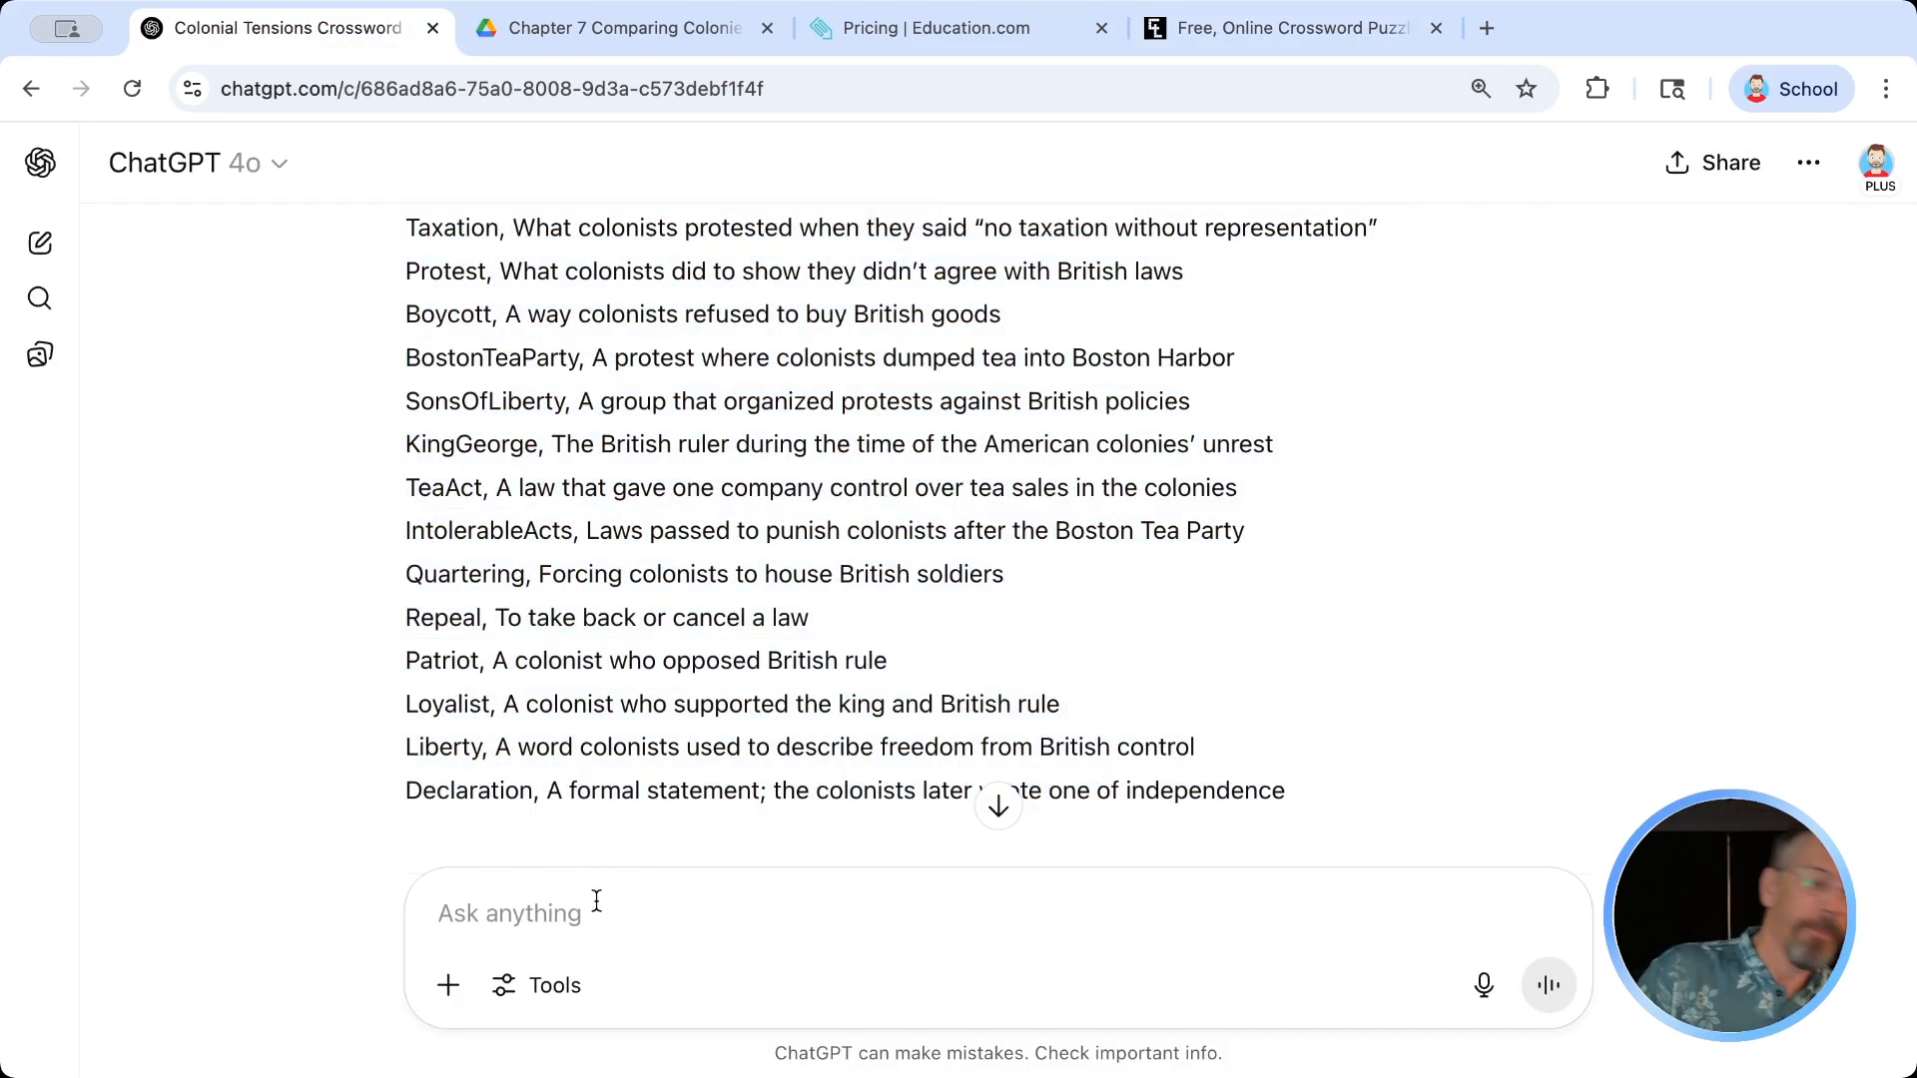
type("provide list with a s")
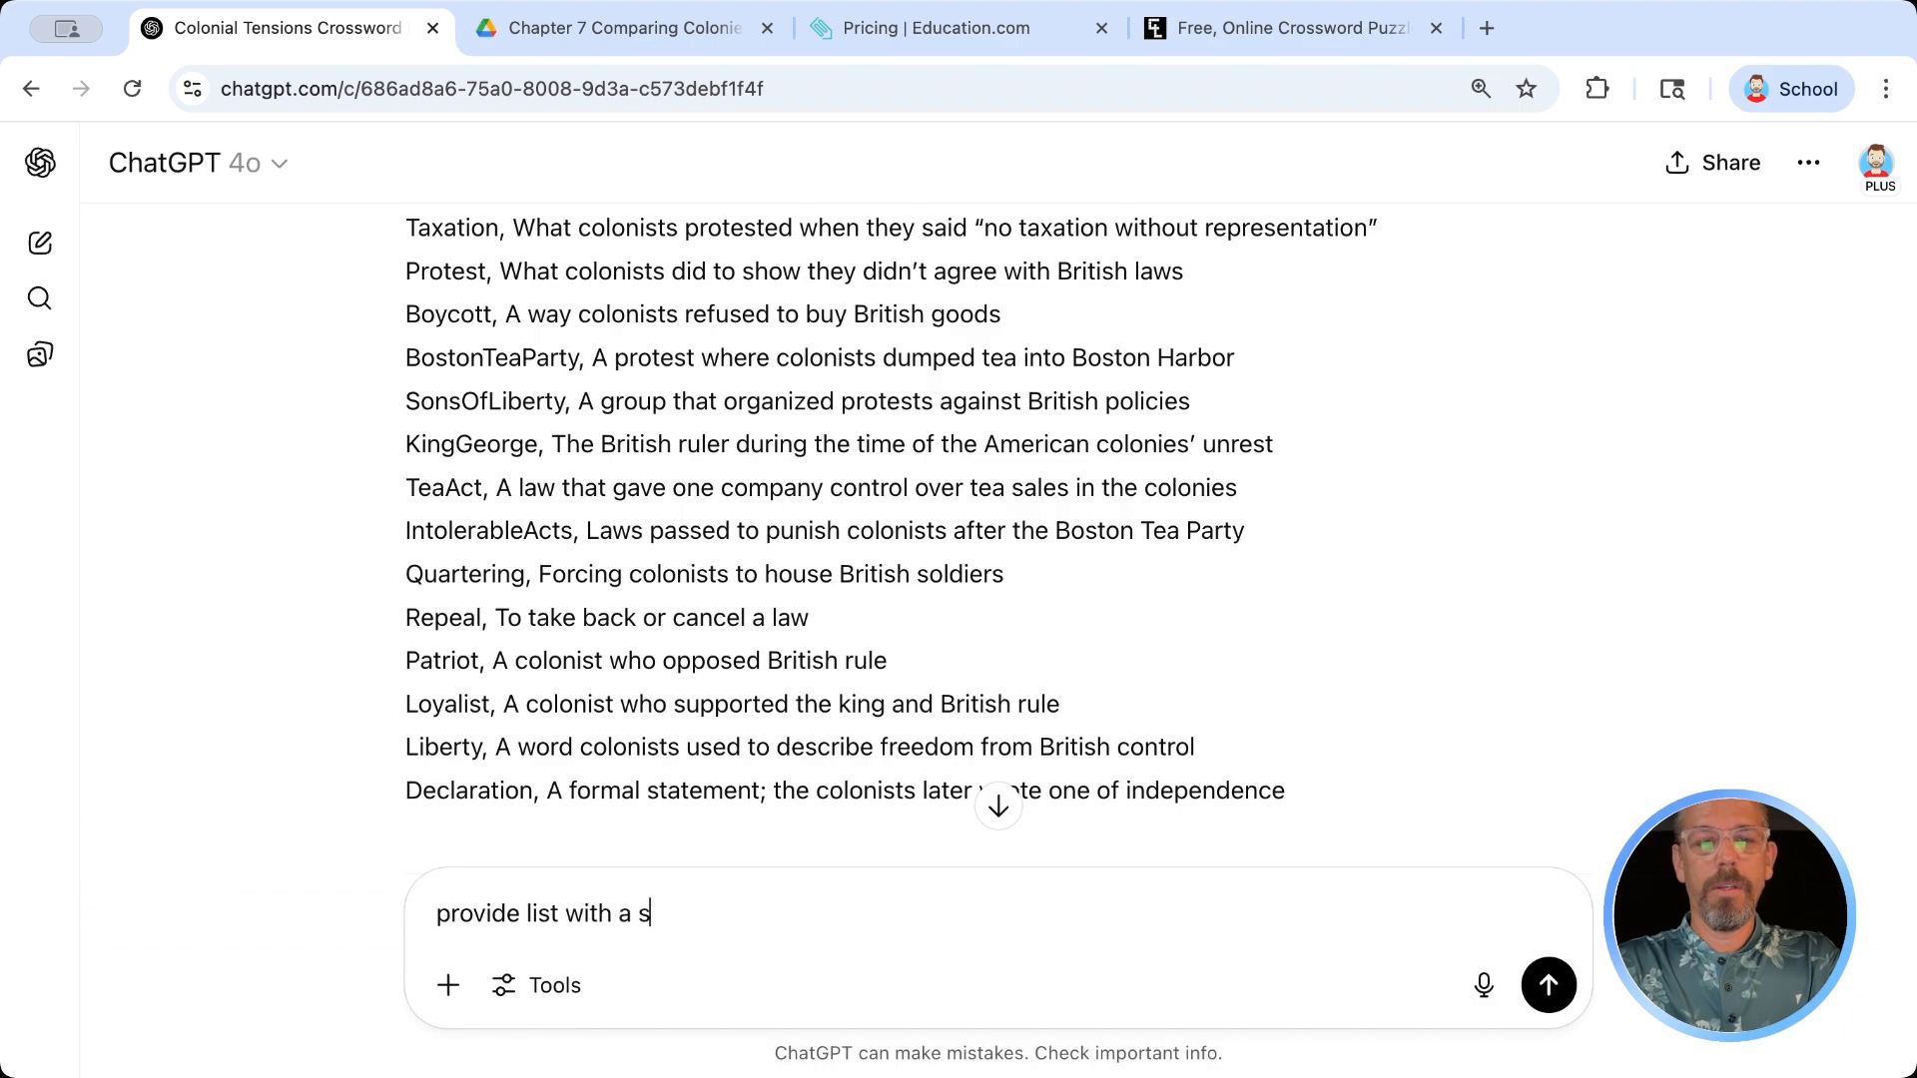
type("pace instead of a comma")
key("Return")
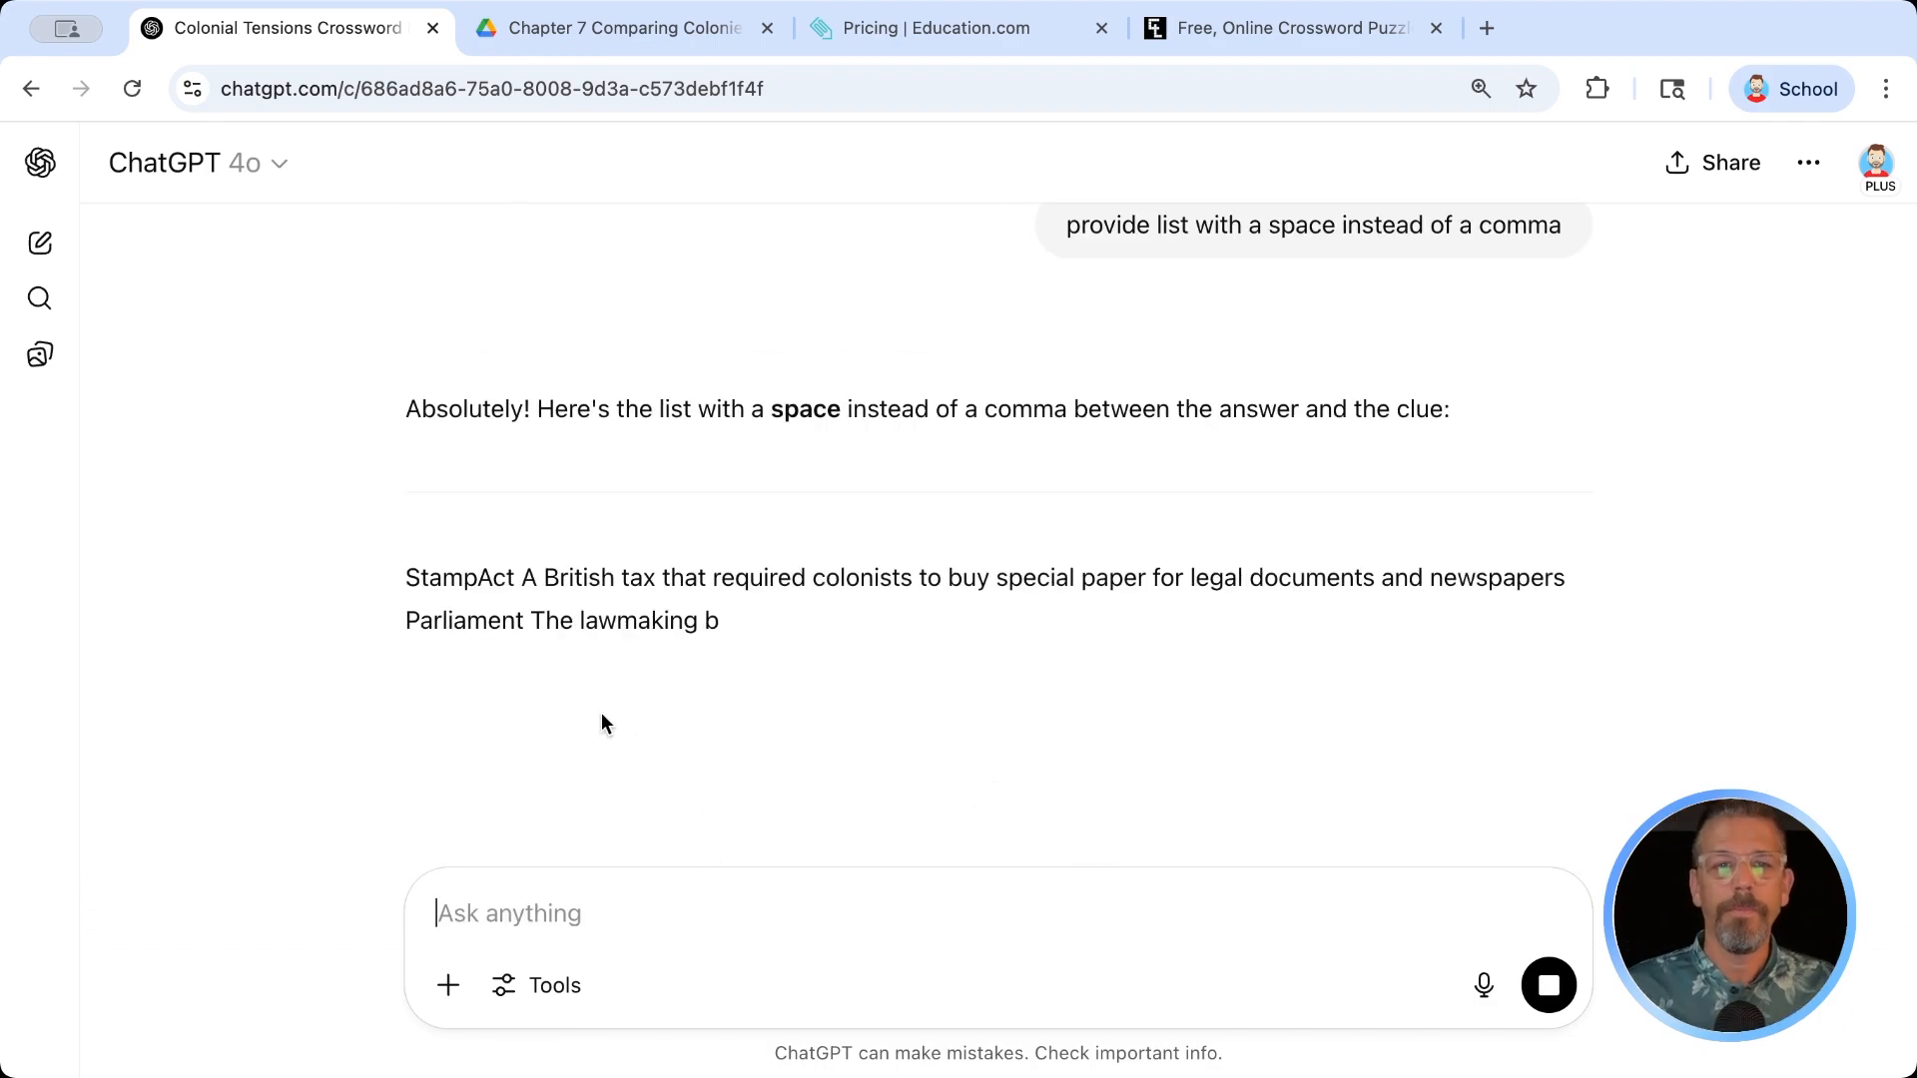
scroll(702, 692, "down", 2)
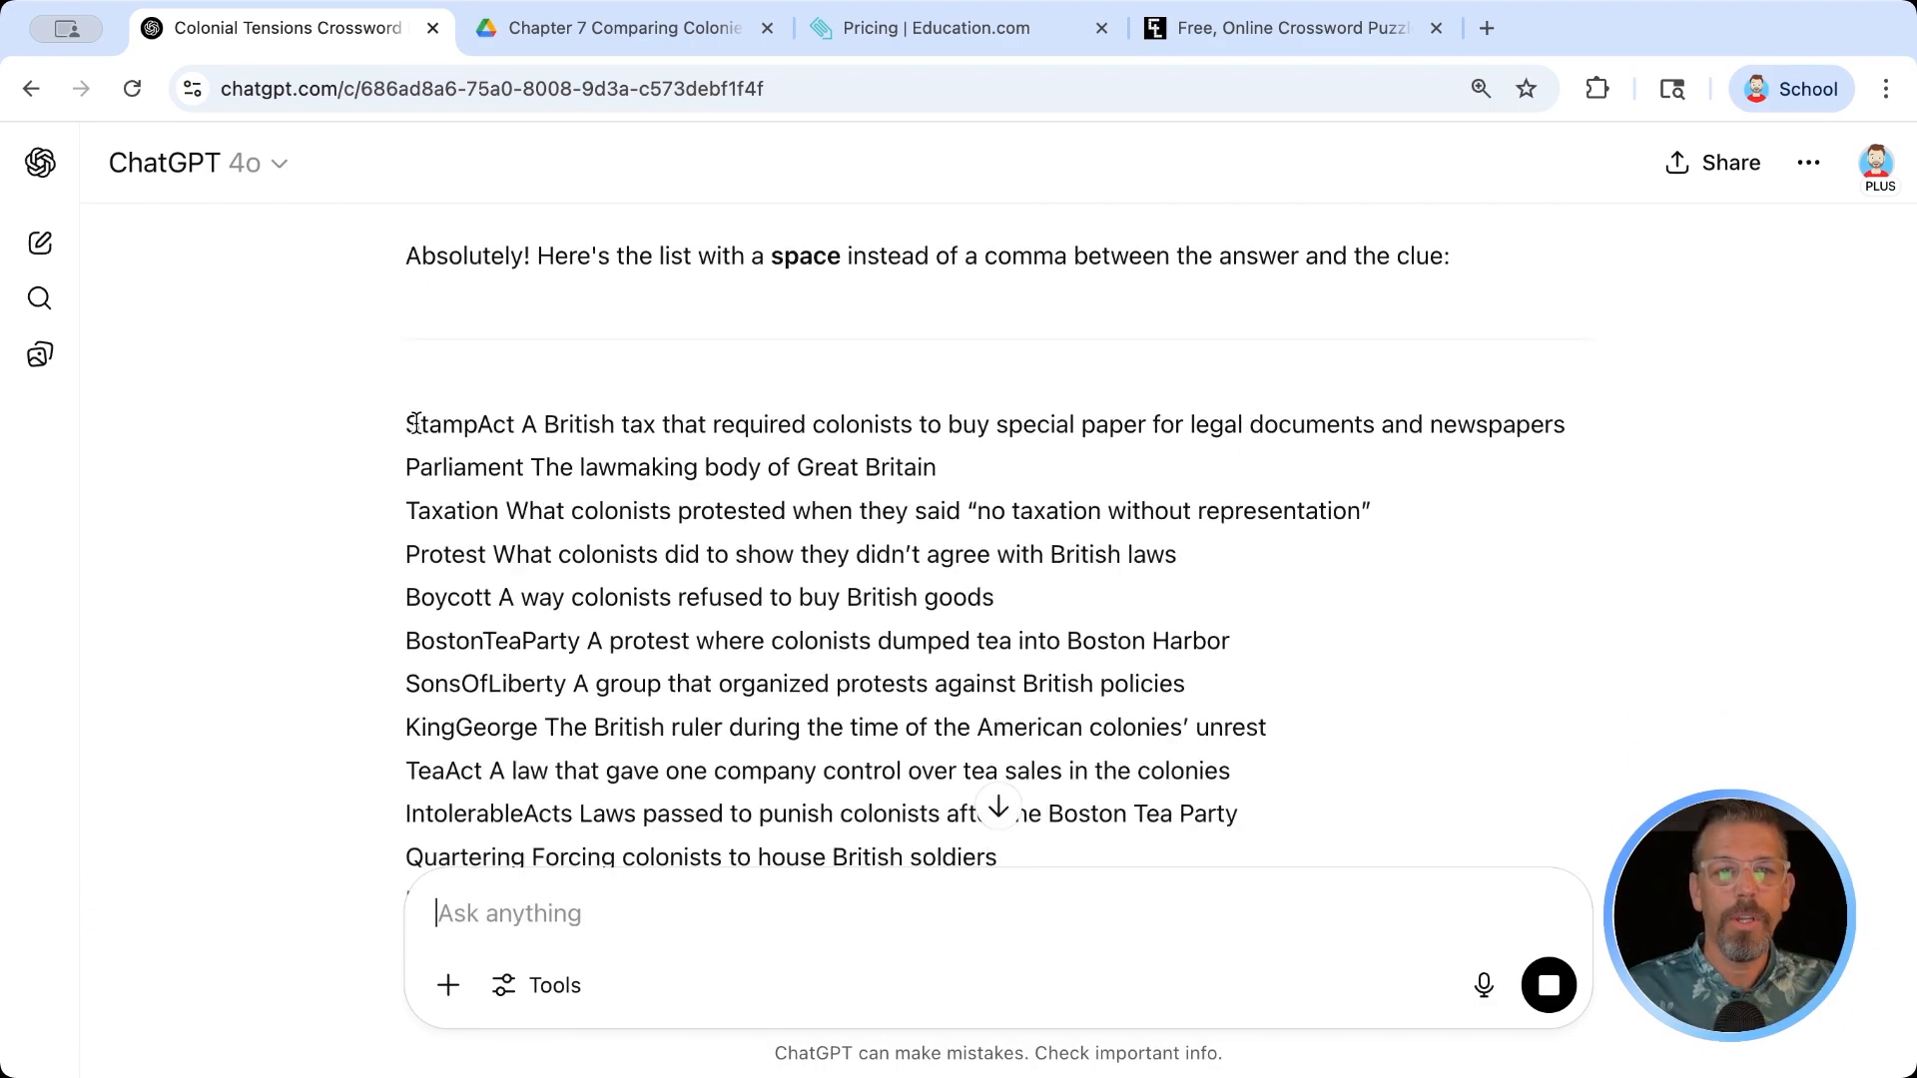
- Paste the space-separated answer and clue list into Crossword Labs and title the puzzle "title sample"
left_click_drag(408, 424, 1280, 669)
key("super+4")
left_click(624, 549)
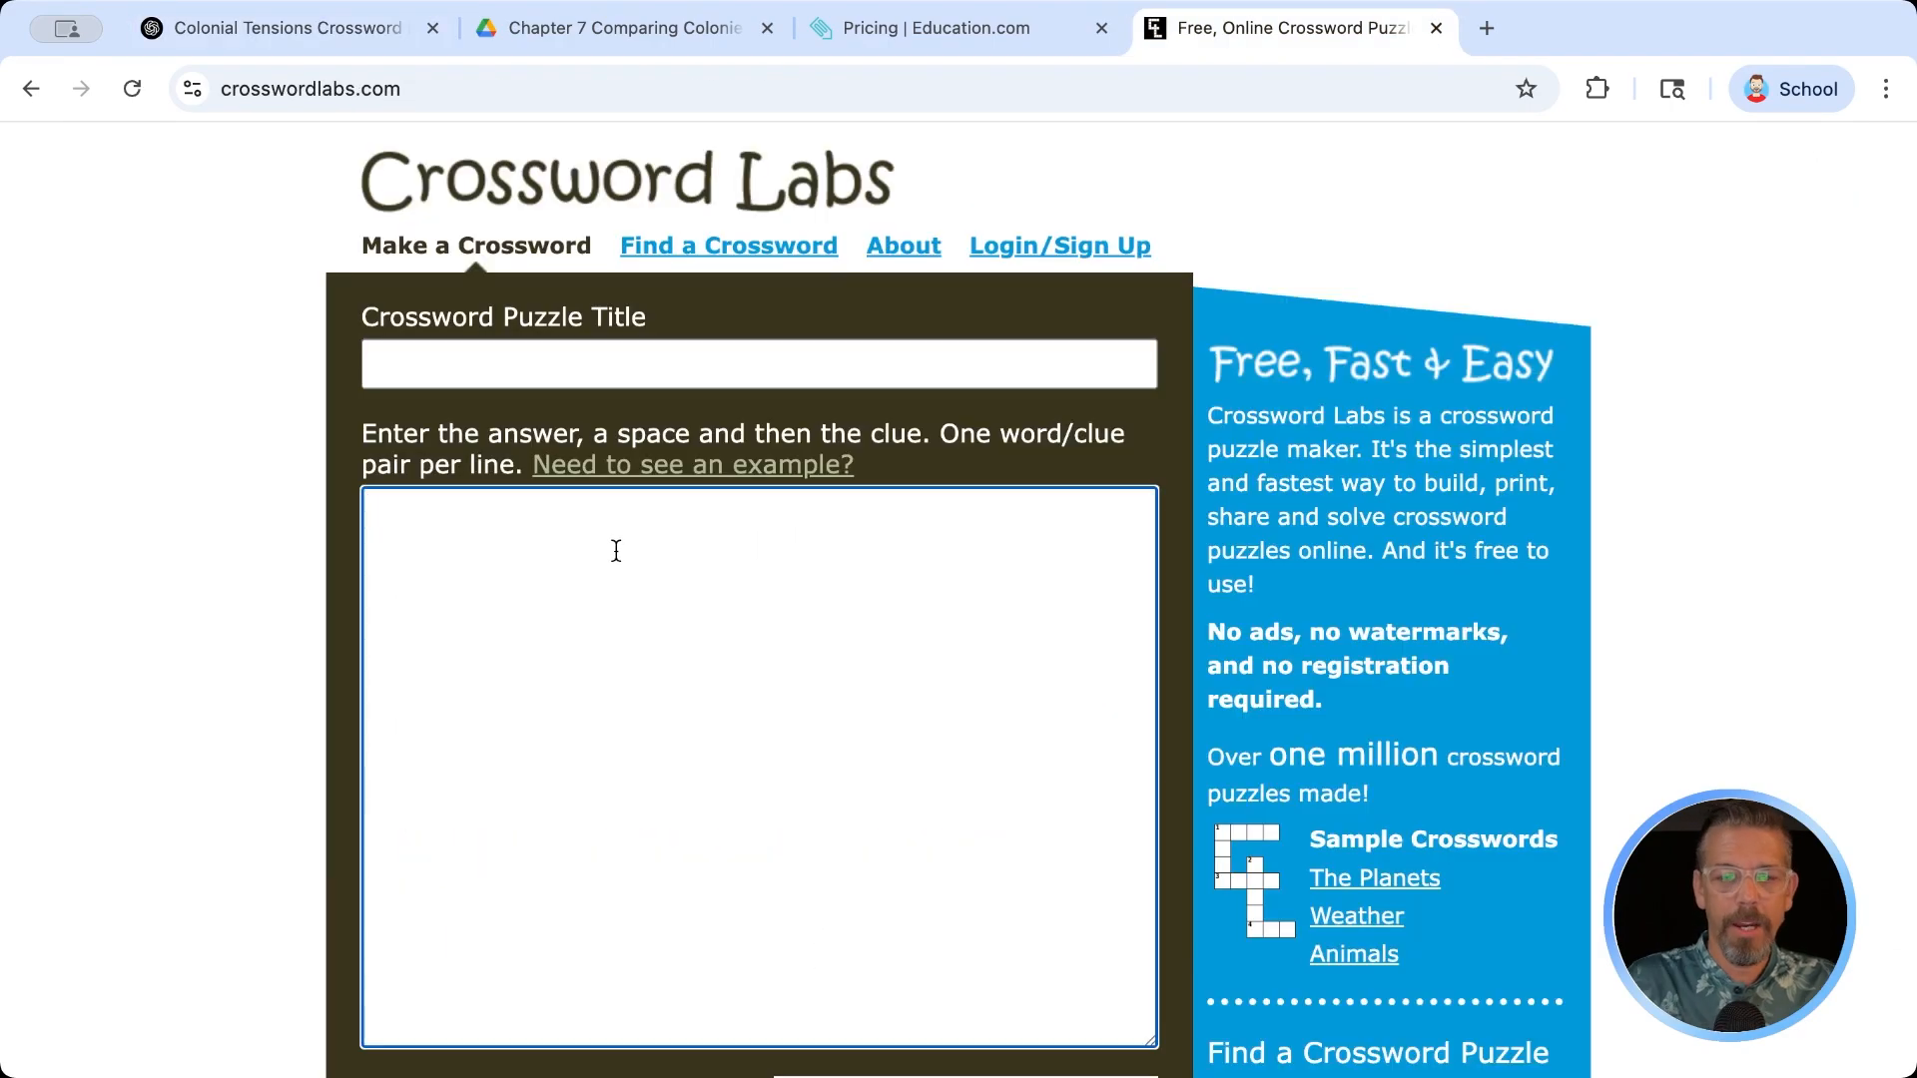
key("super+v")
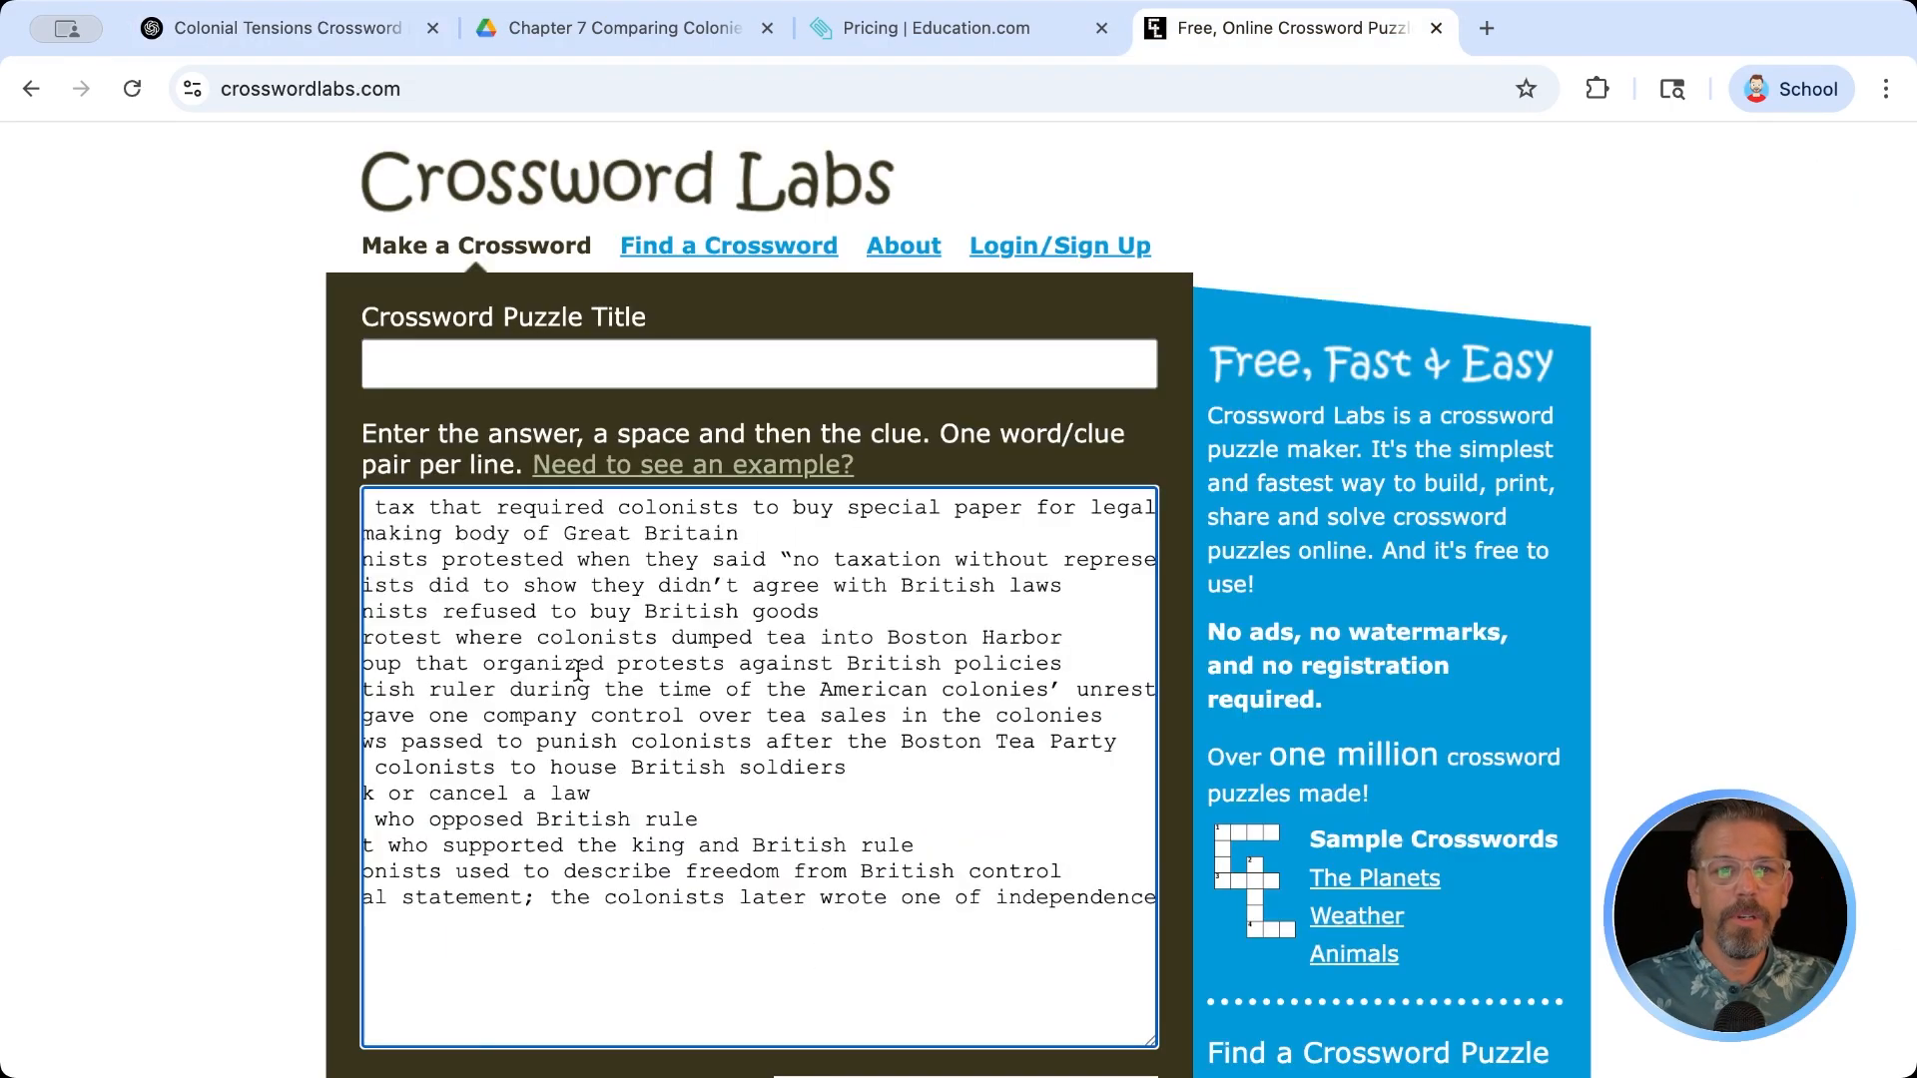
scroll(578, 671, "left", 5)
left_click(514, 365)
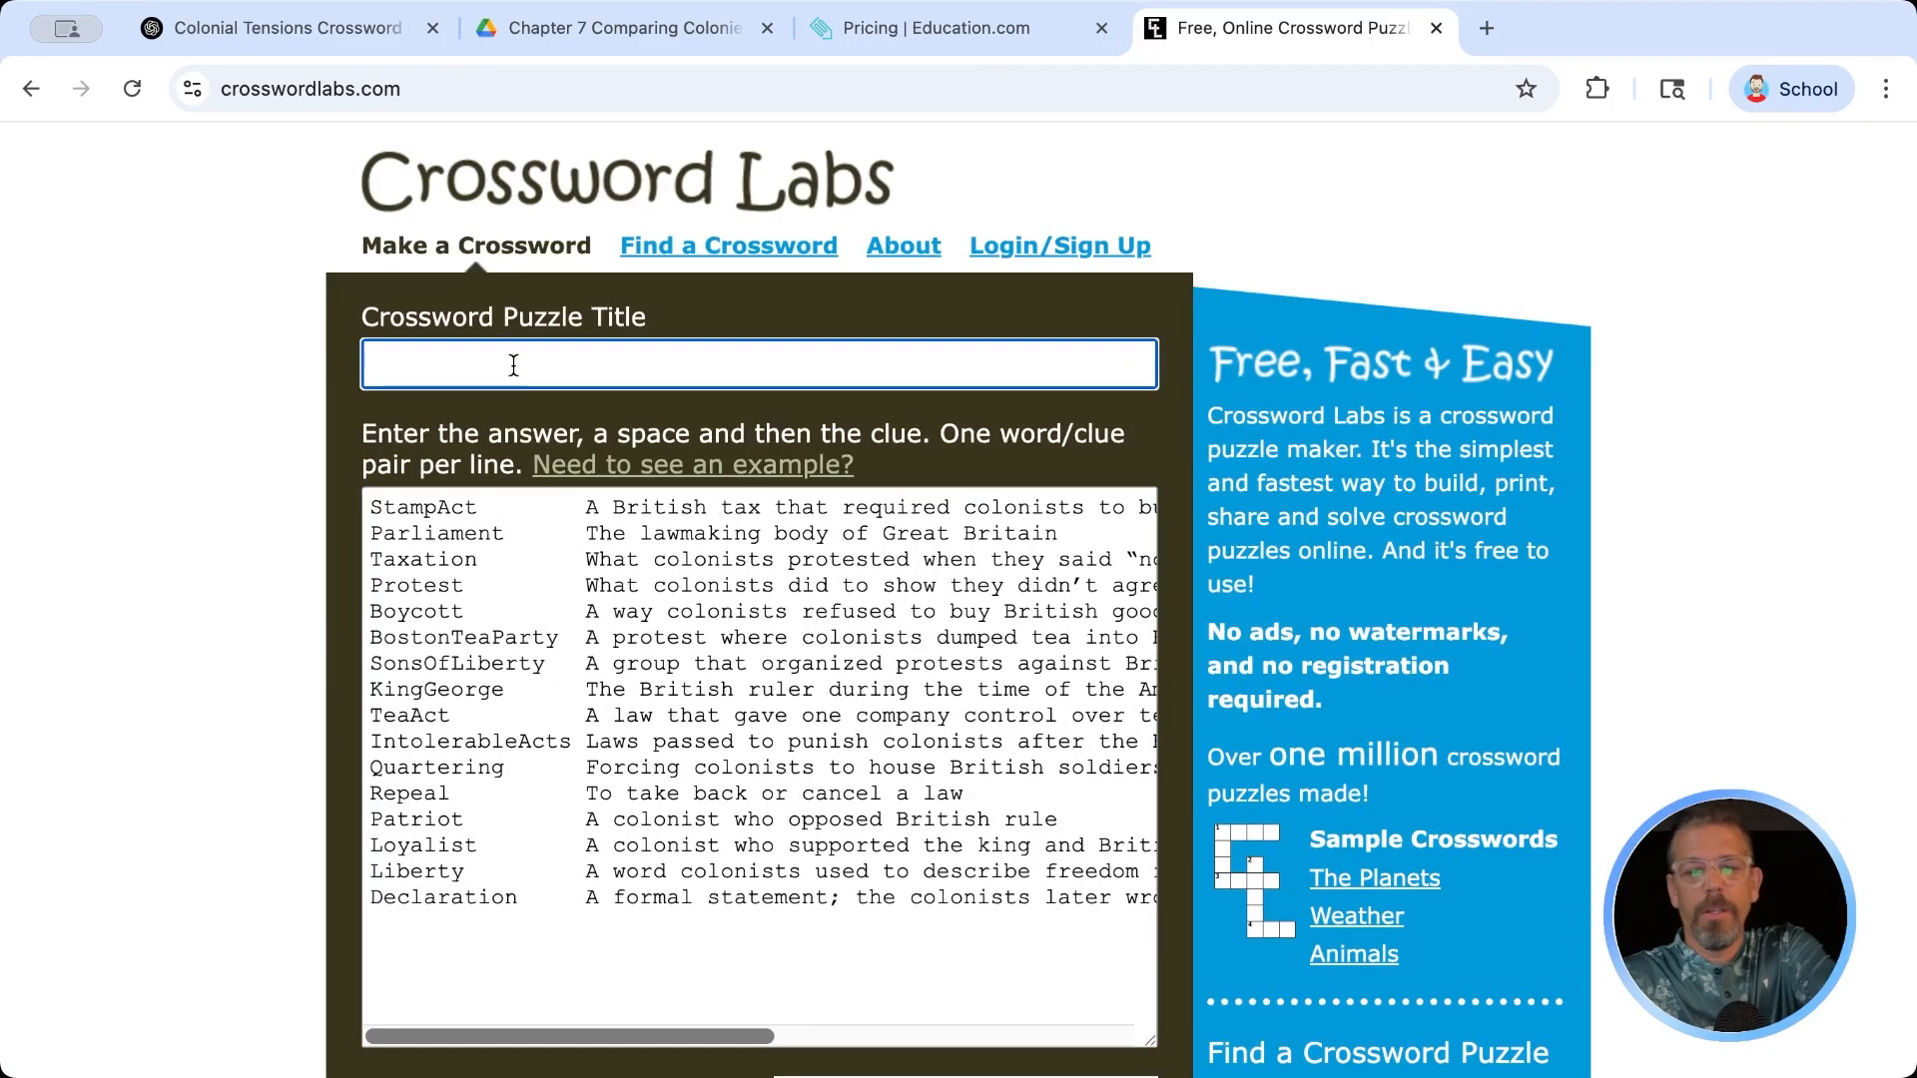
type("title sample")
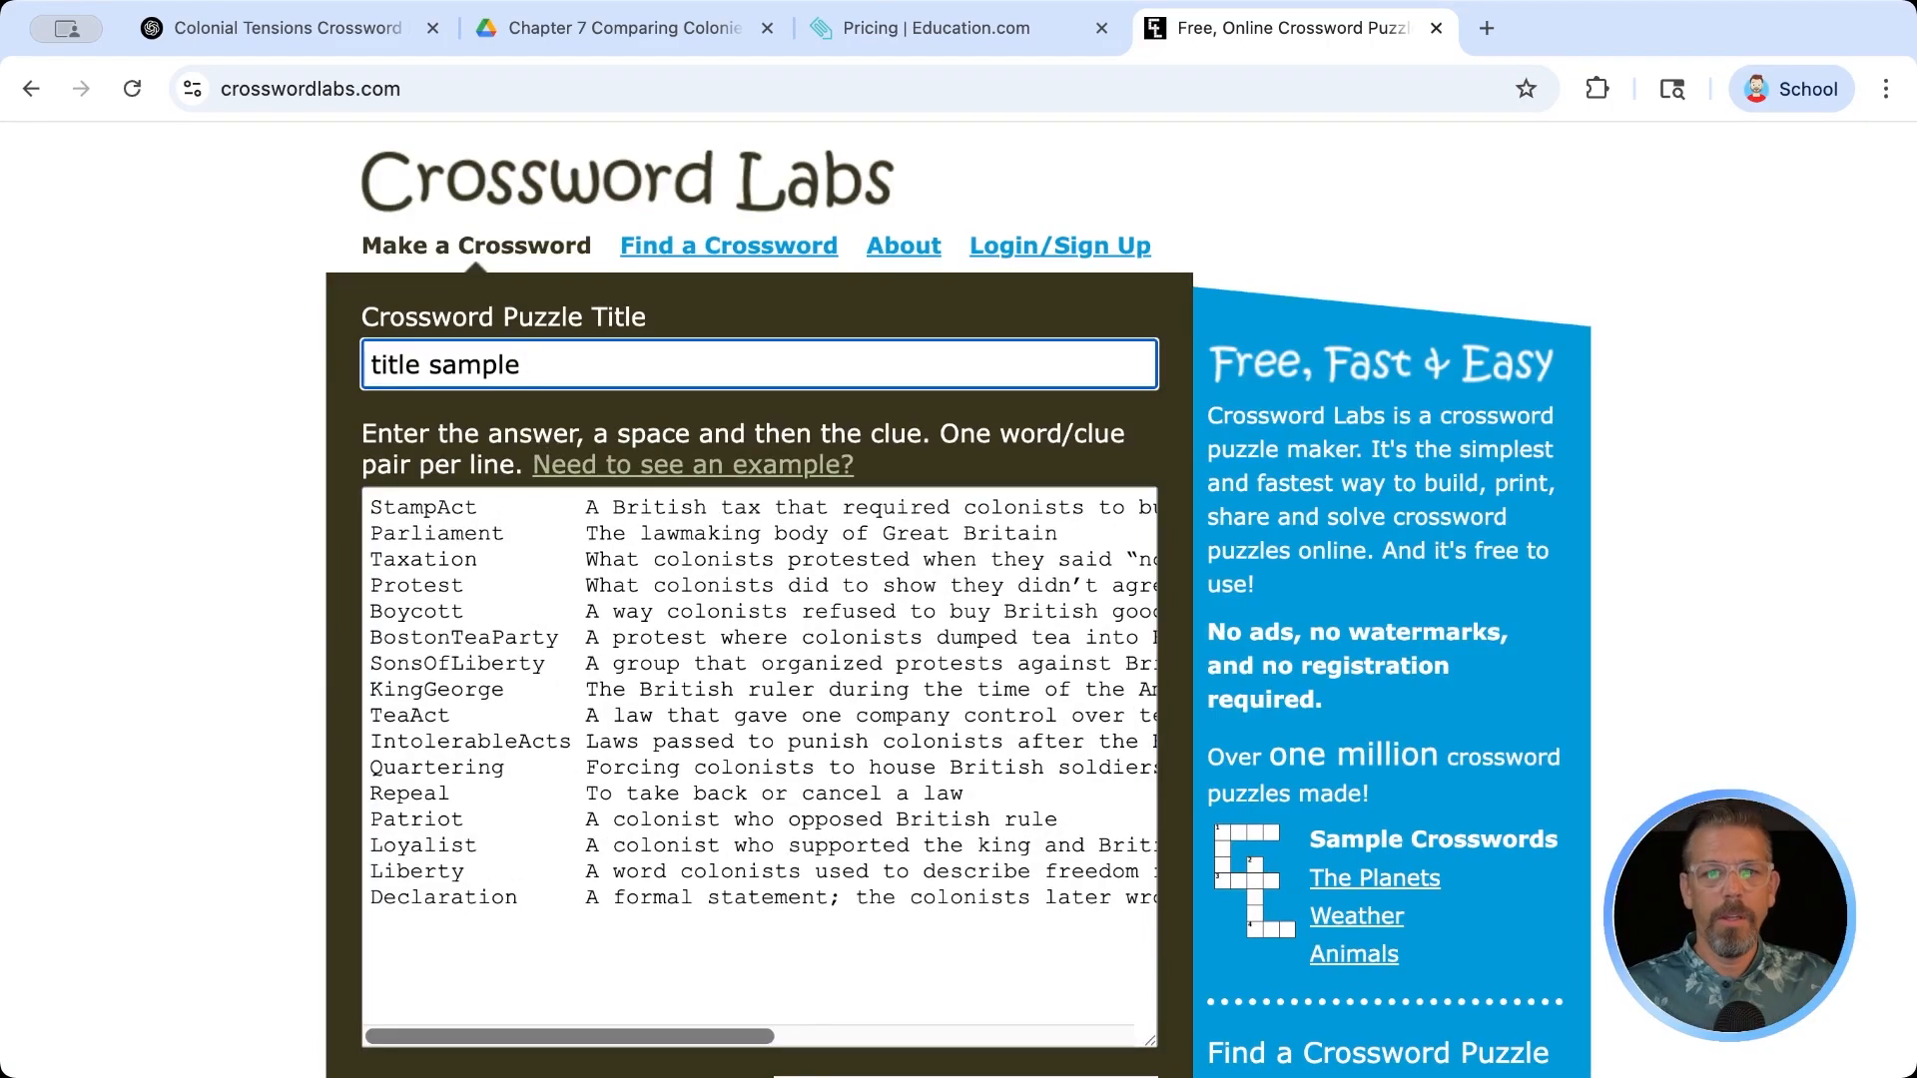
- Cycle the puzzle preview through alternative crossword layouts to choose a different word arrangement
scroll(961, 704, "down", 7)
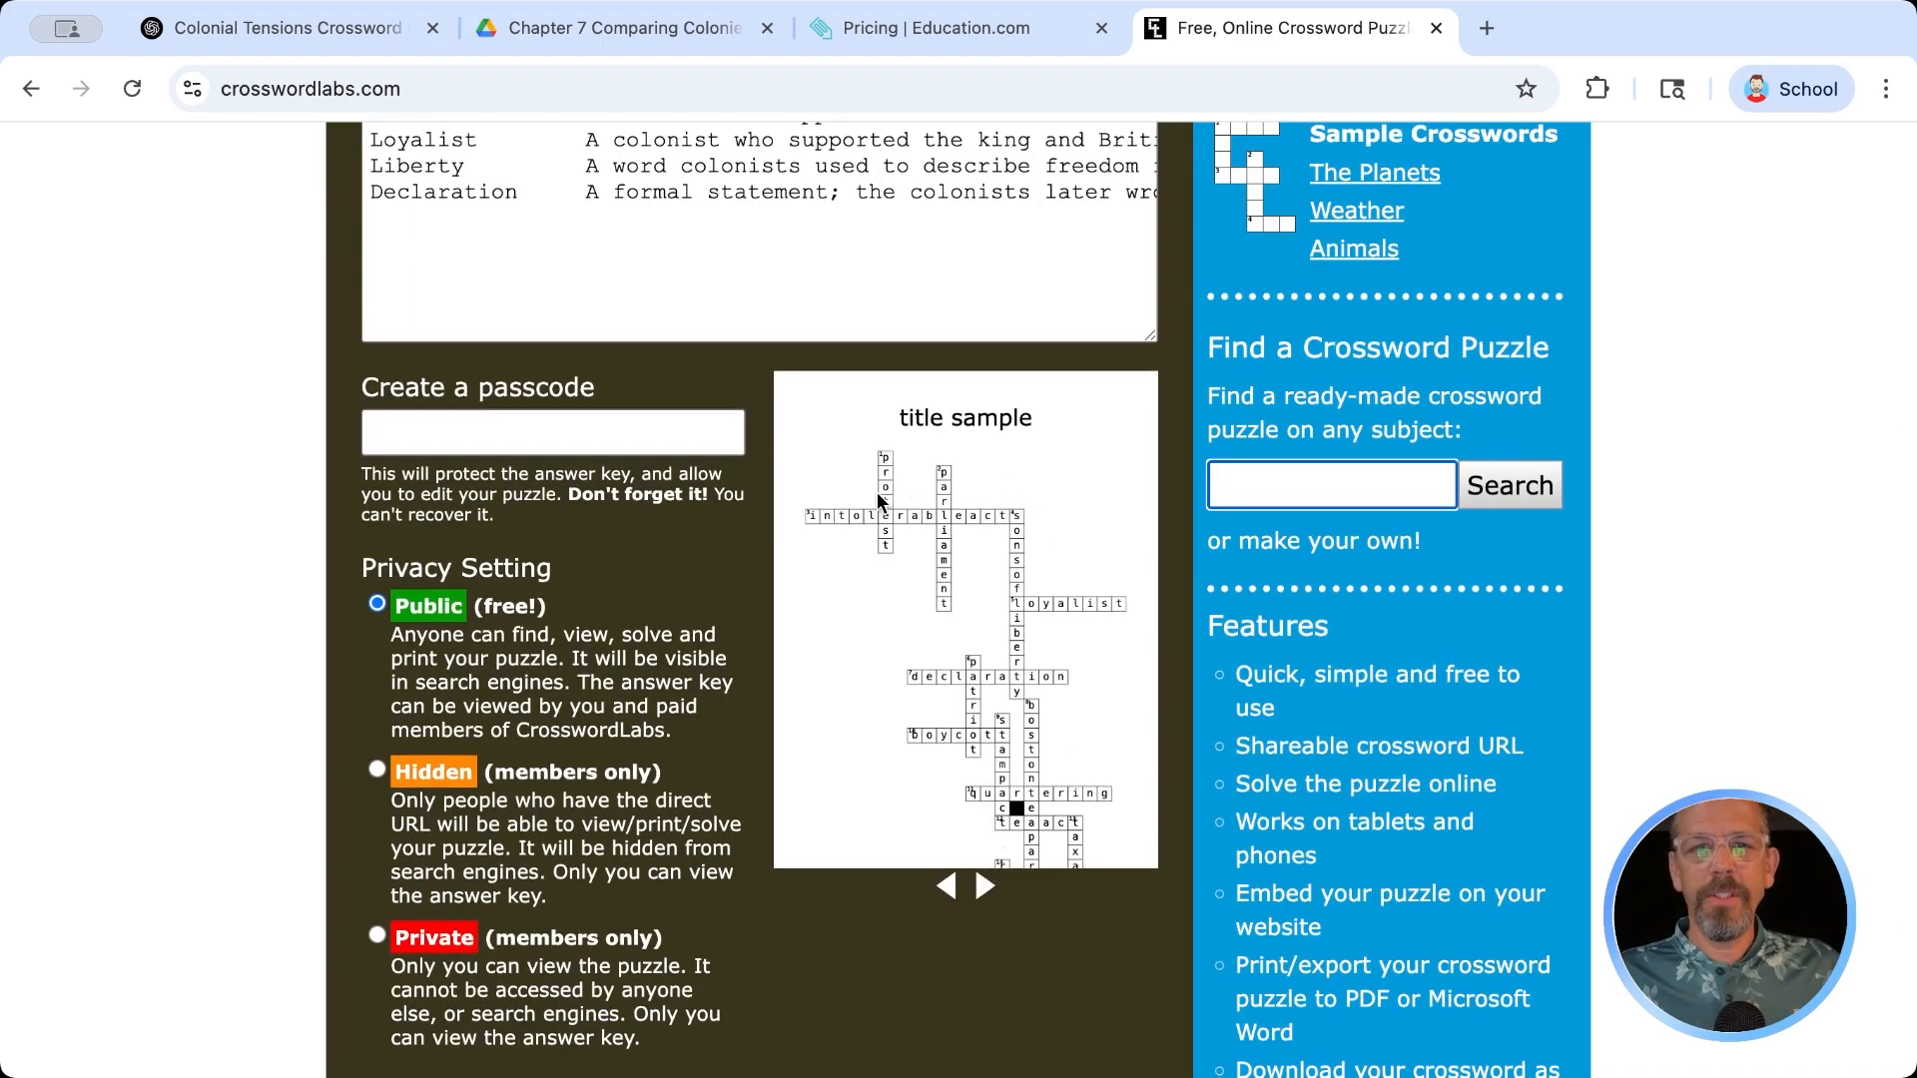
left_click(986, 886)
left_click(987, 886)
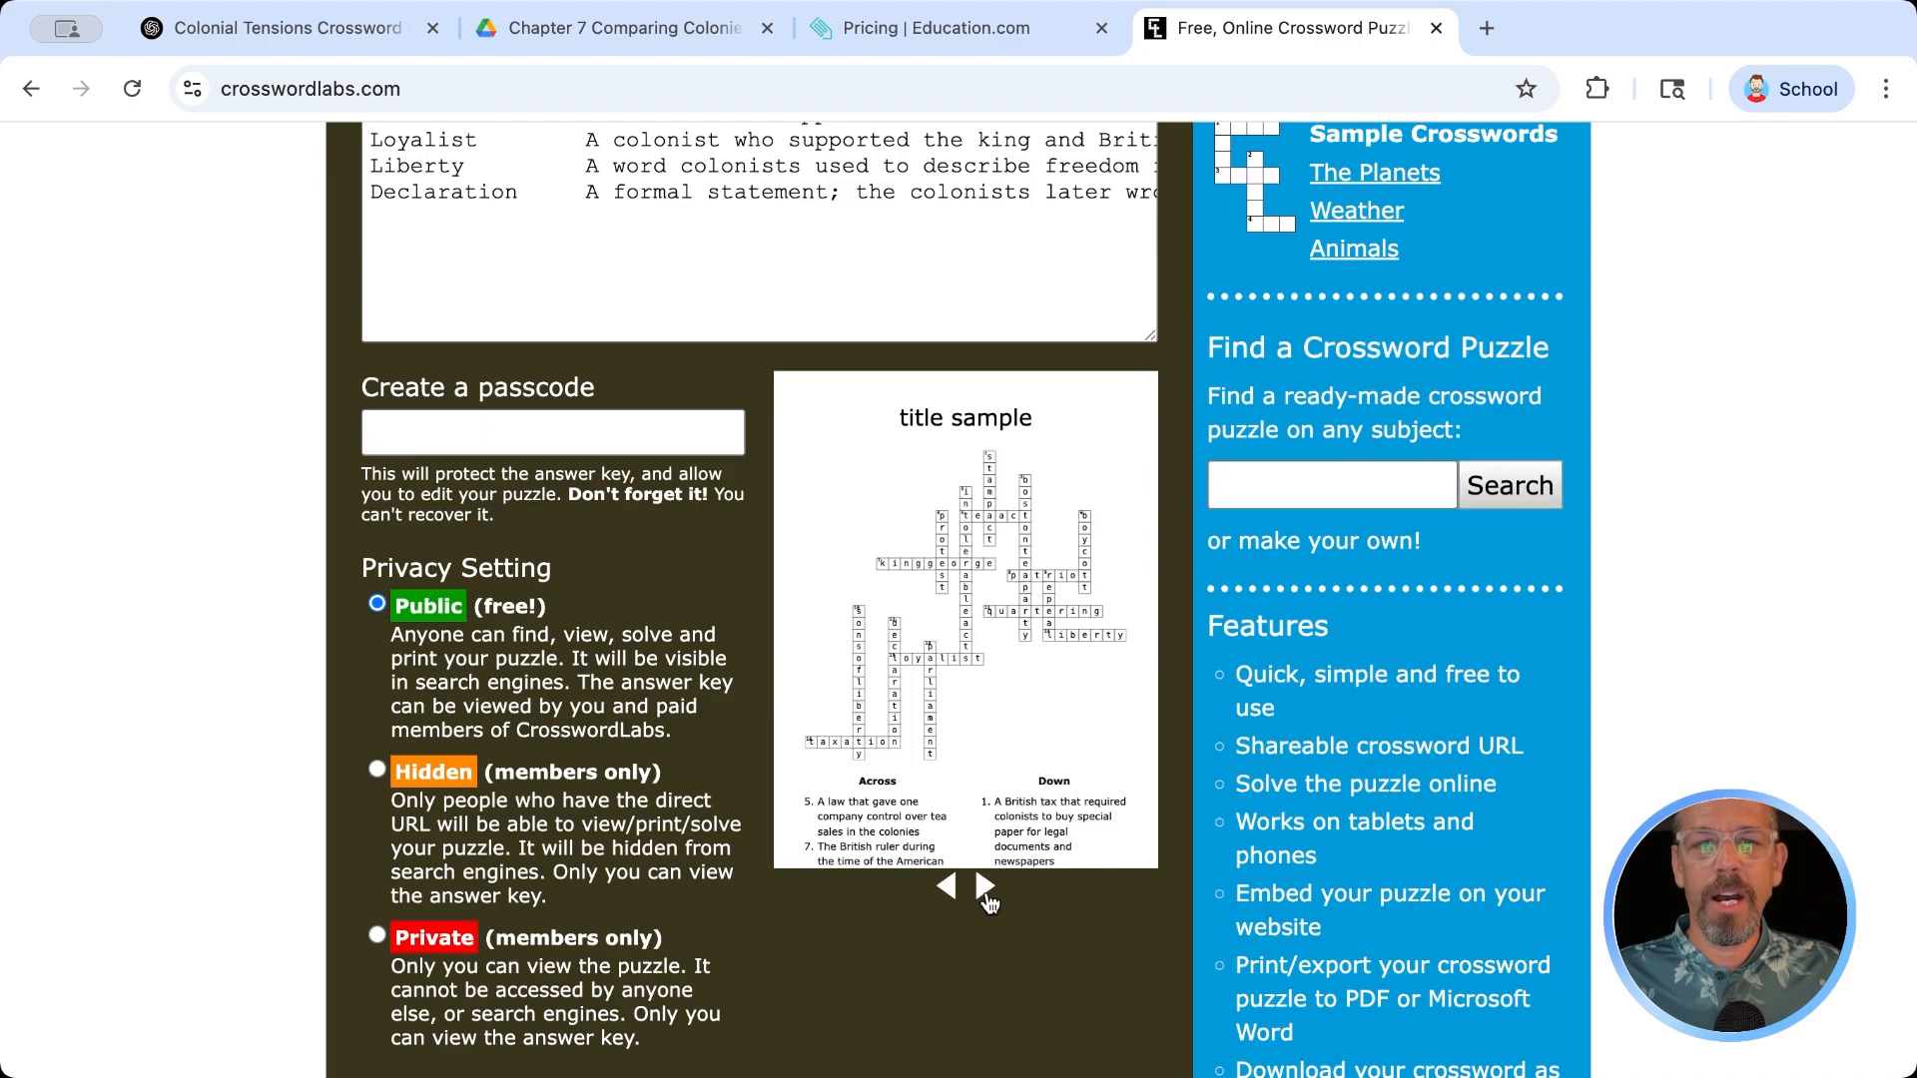
left_click(985, 886)
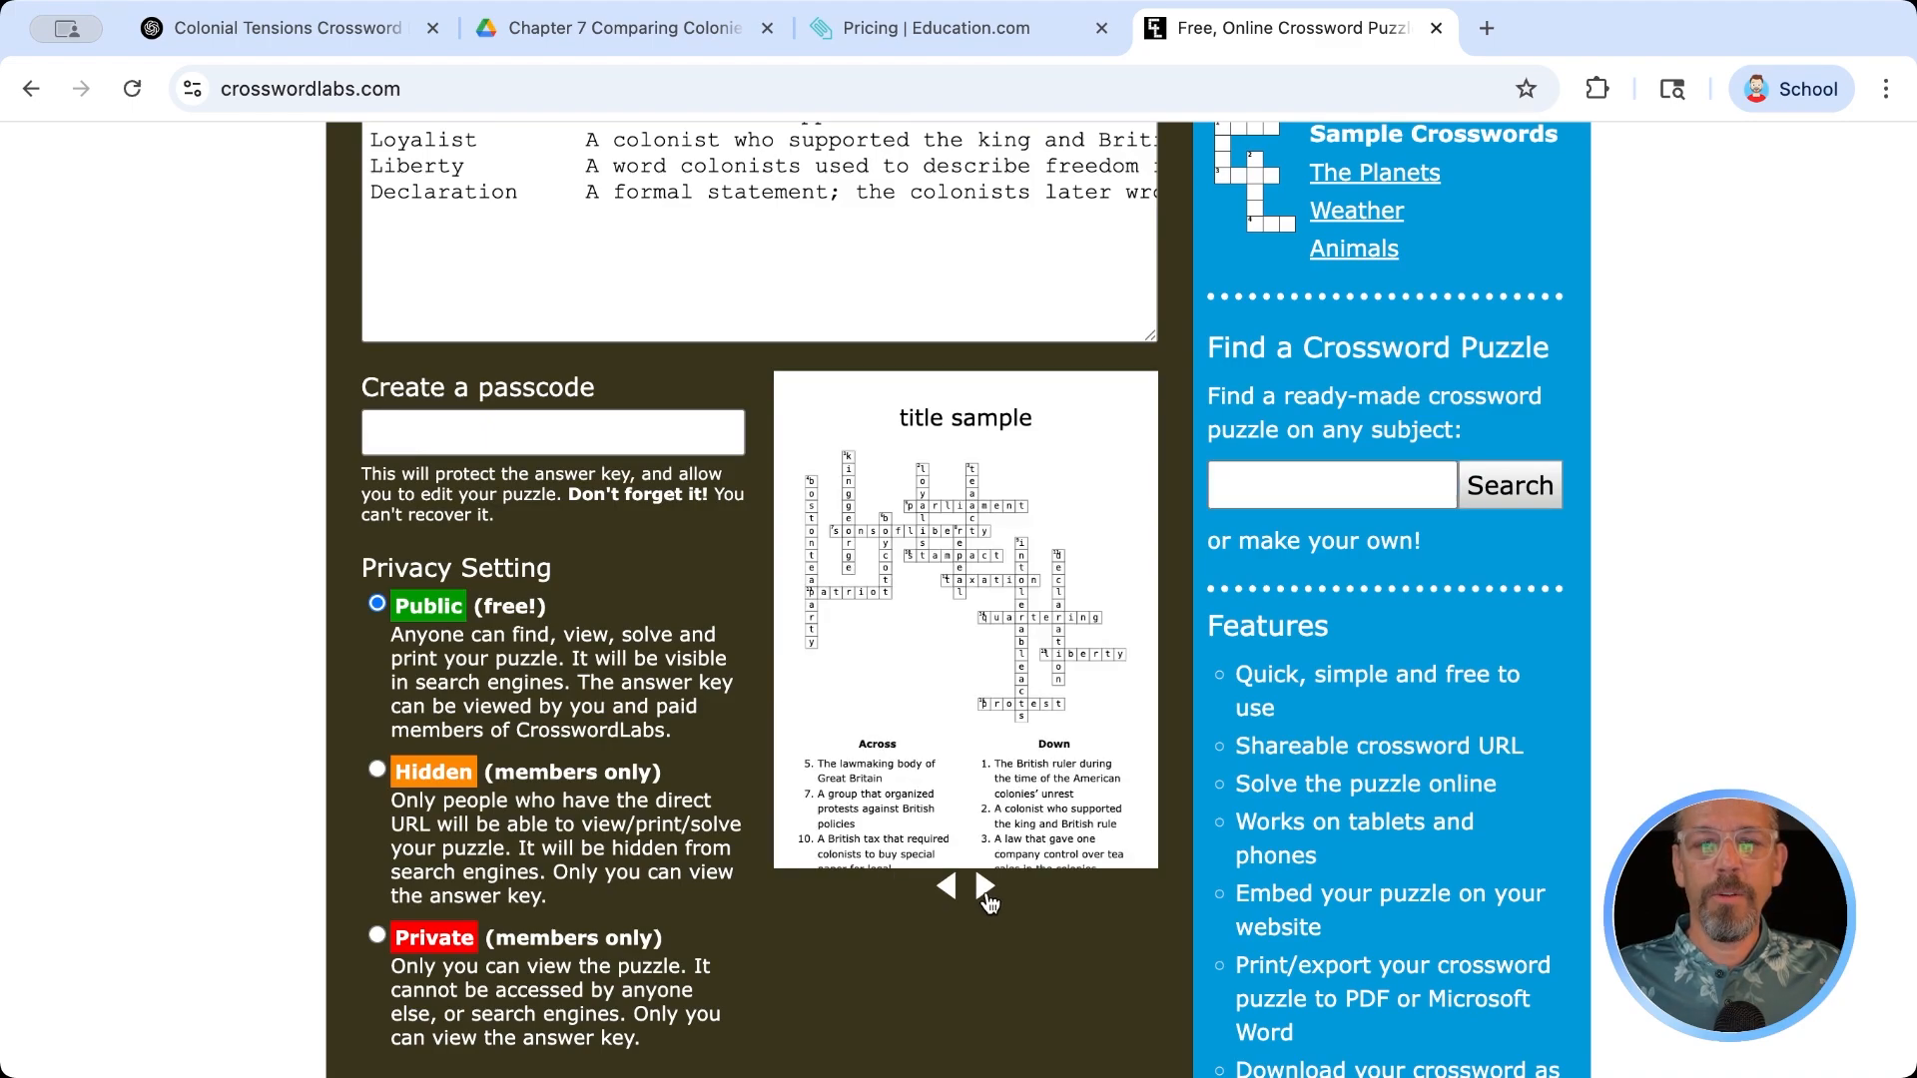
left_click(986, 887)
left_click(986, 887)
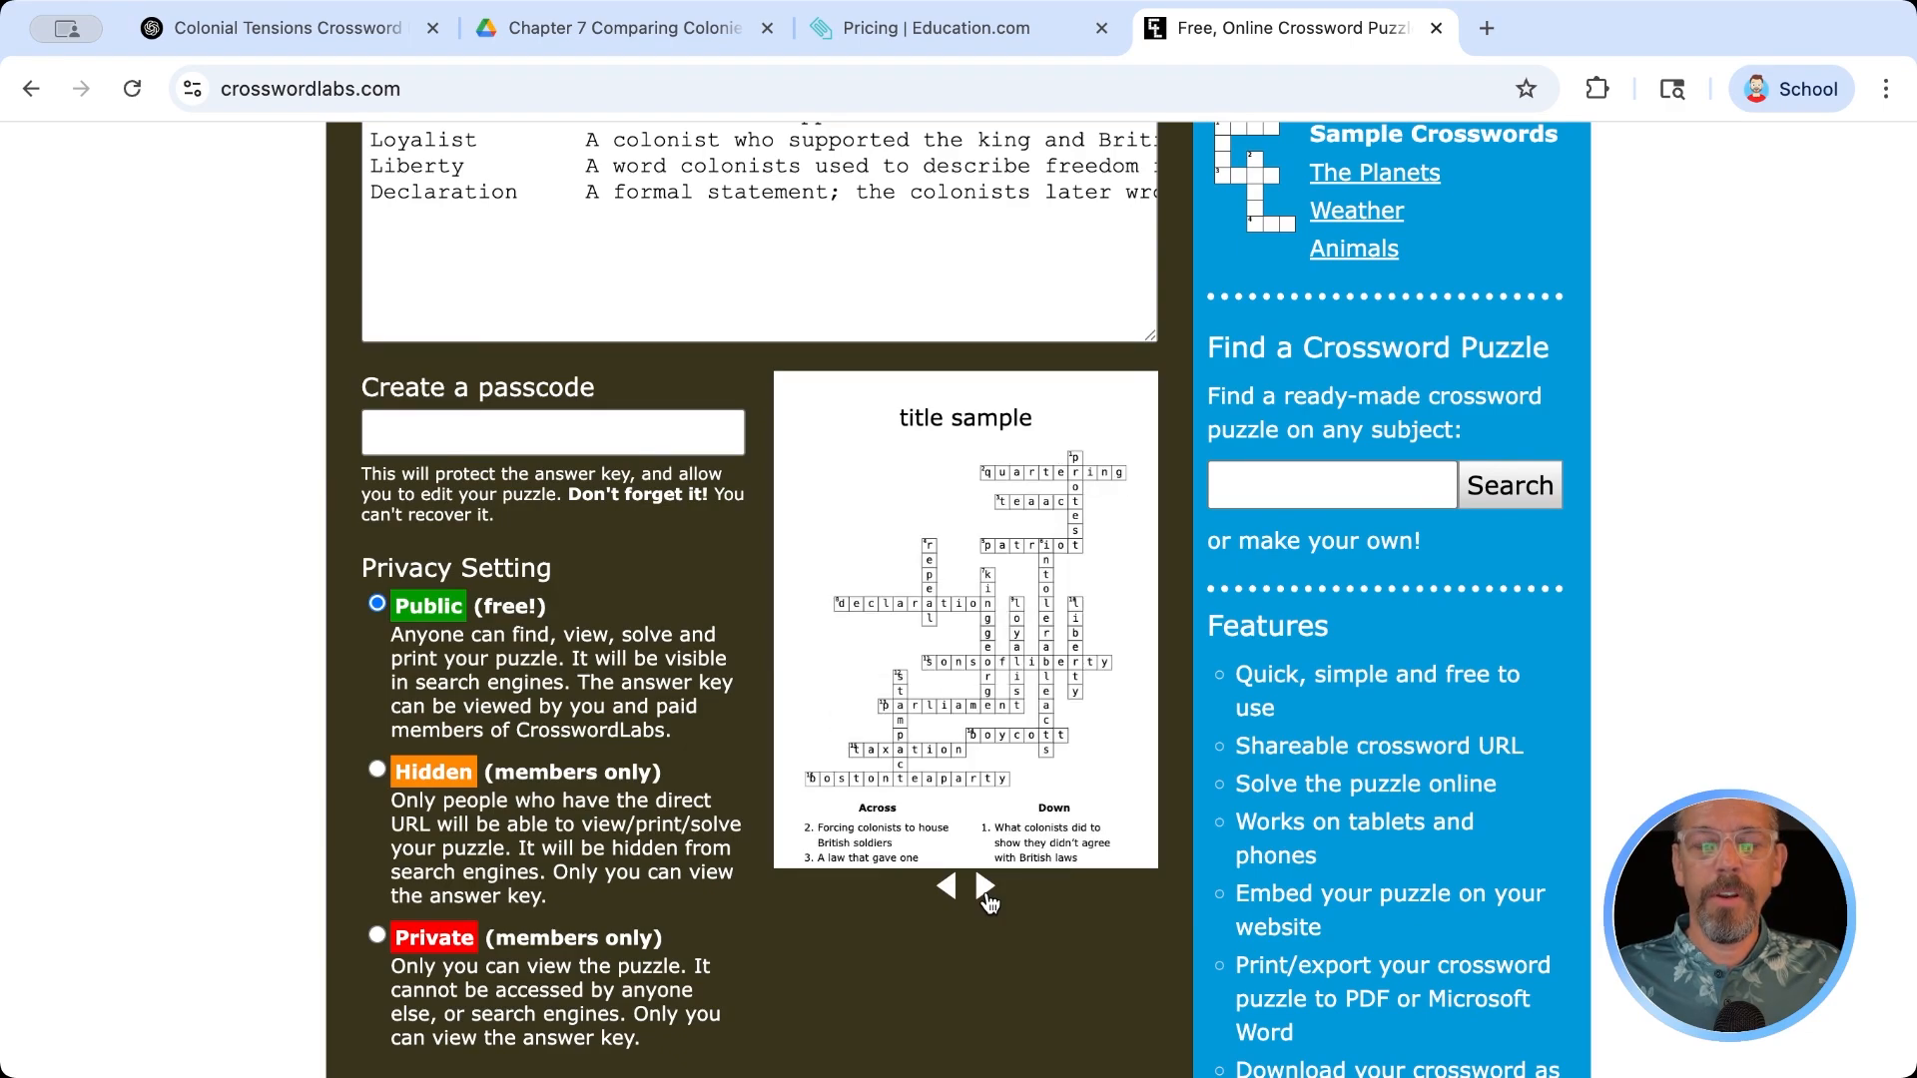
left_click(985, 888)
left_click(986, 887)
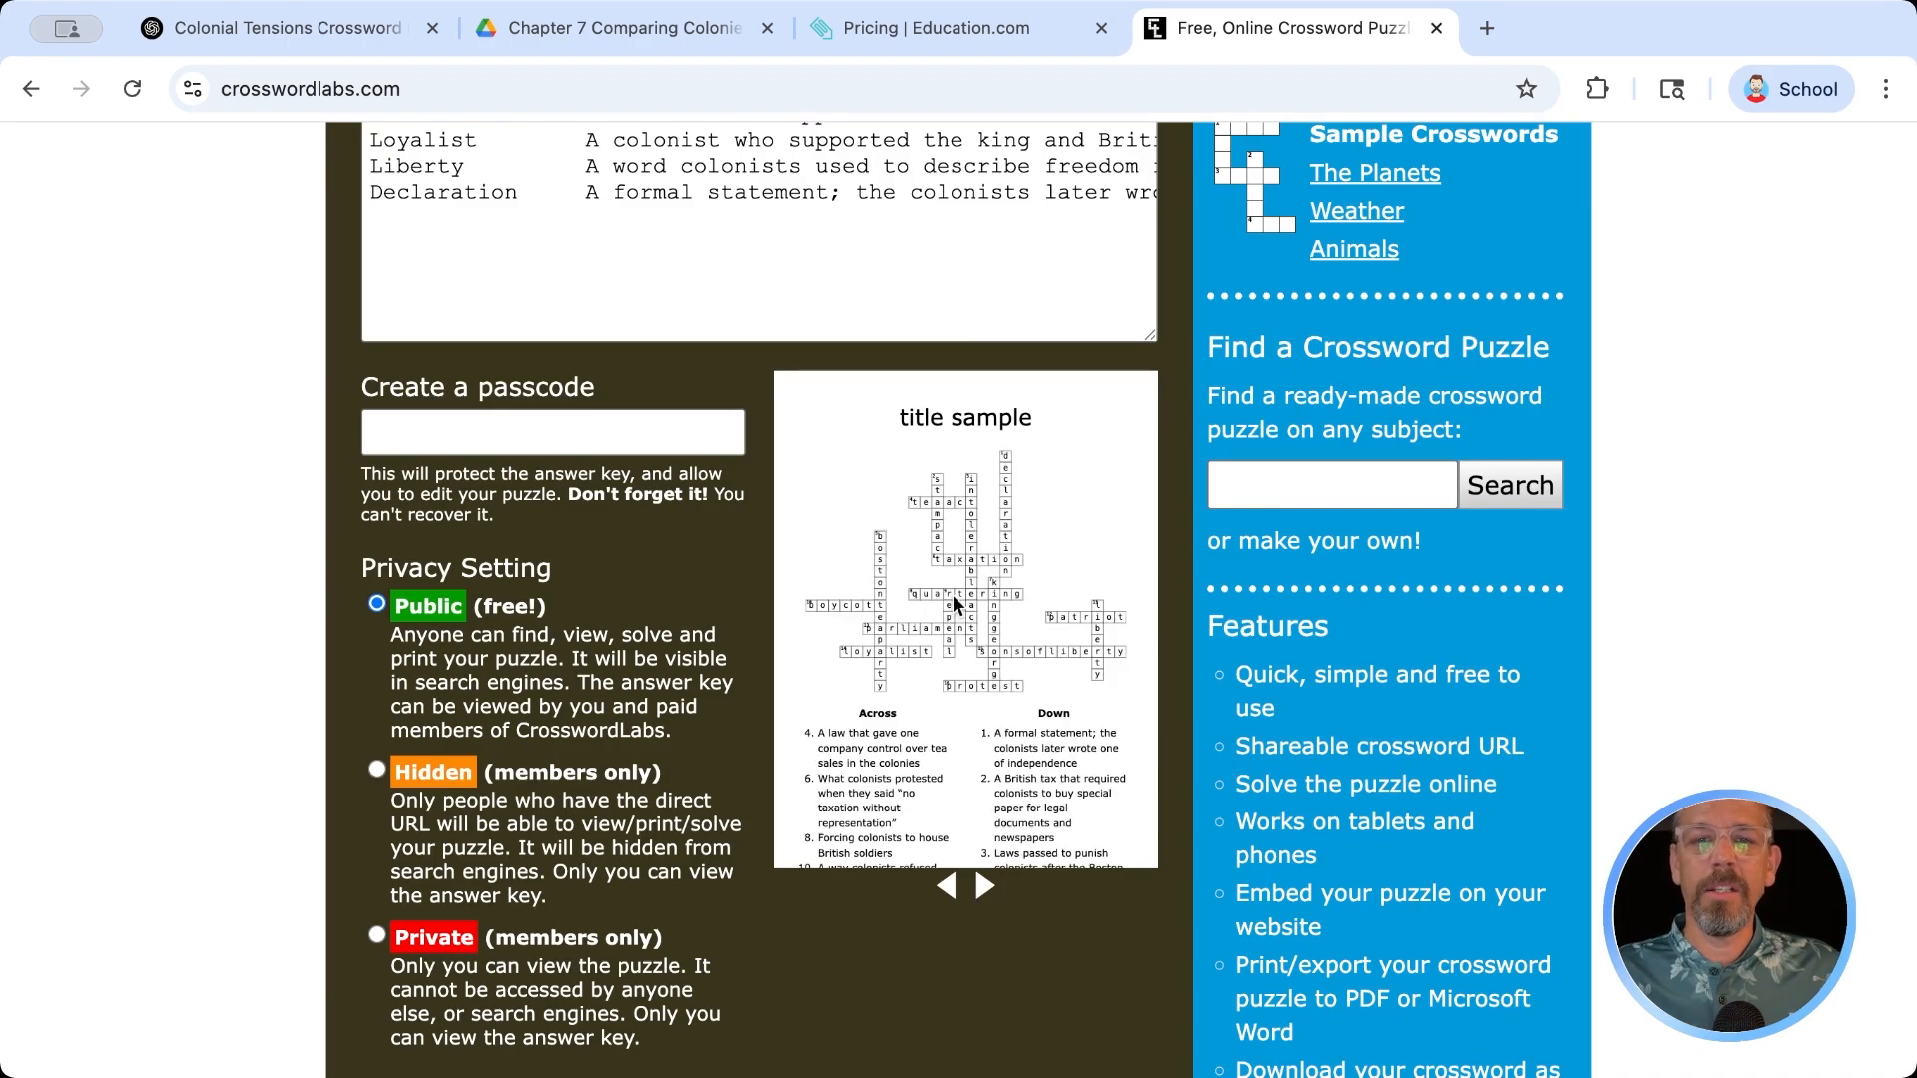
- Save and finish the crossword with the Public privacy setting, and check both pages of its print preview
scroll(986, 664, "down", 3)
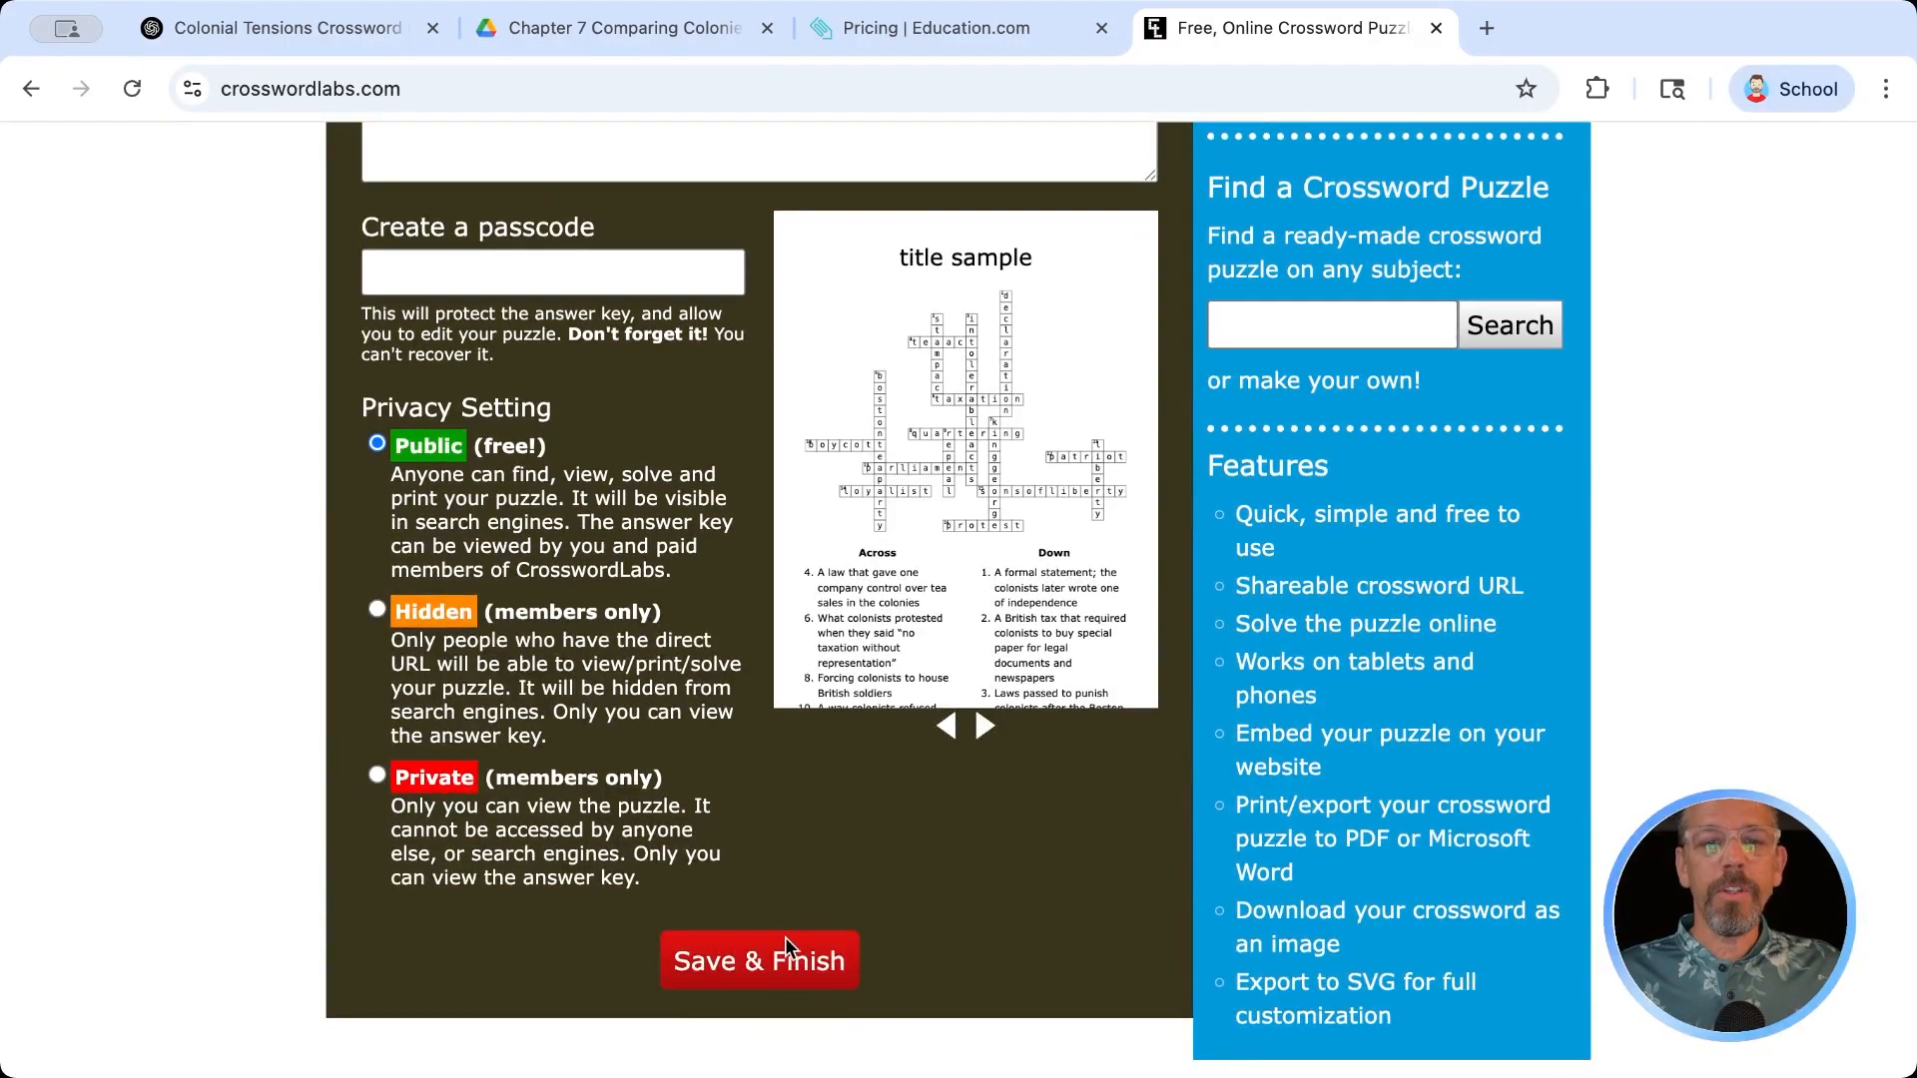
left_click(789, 969)
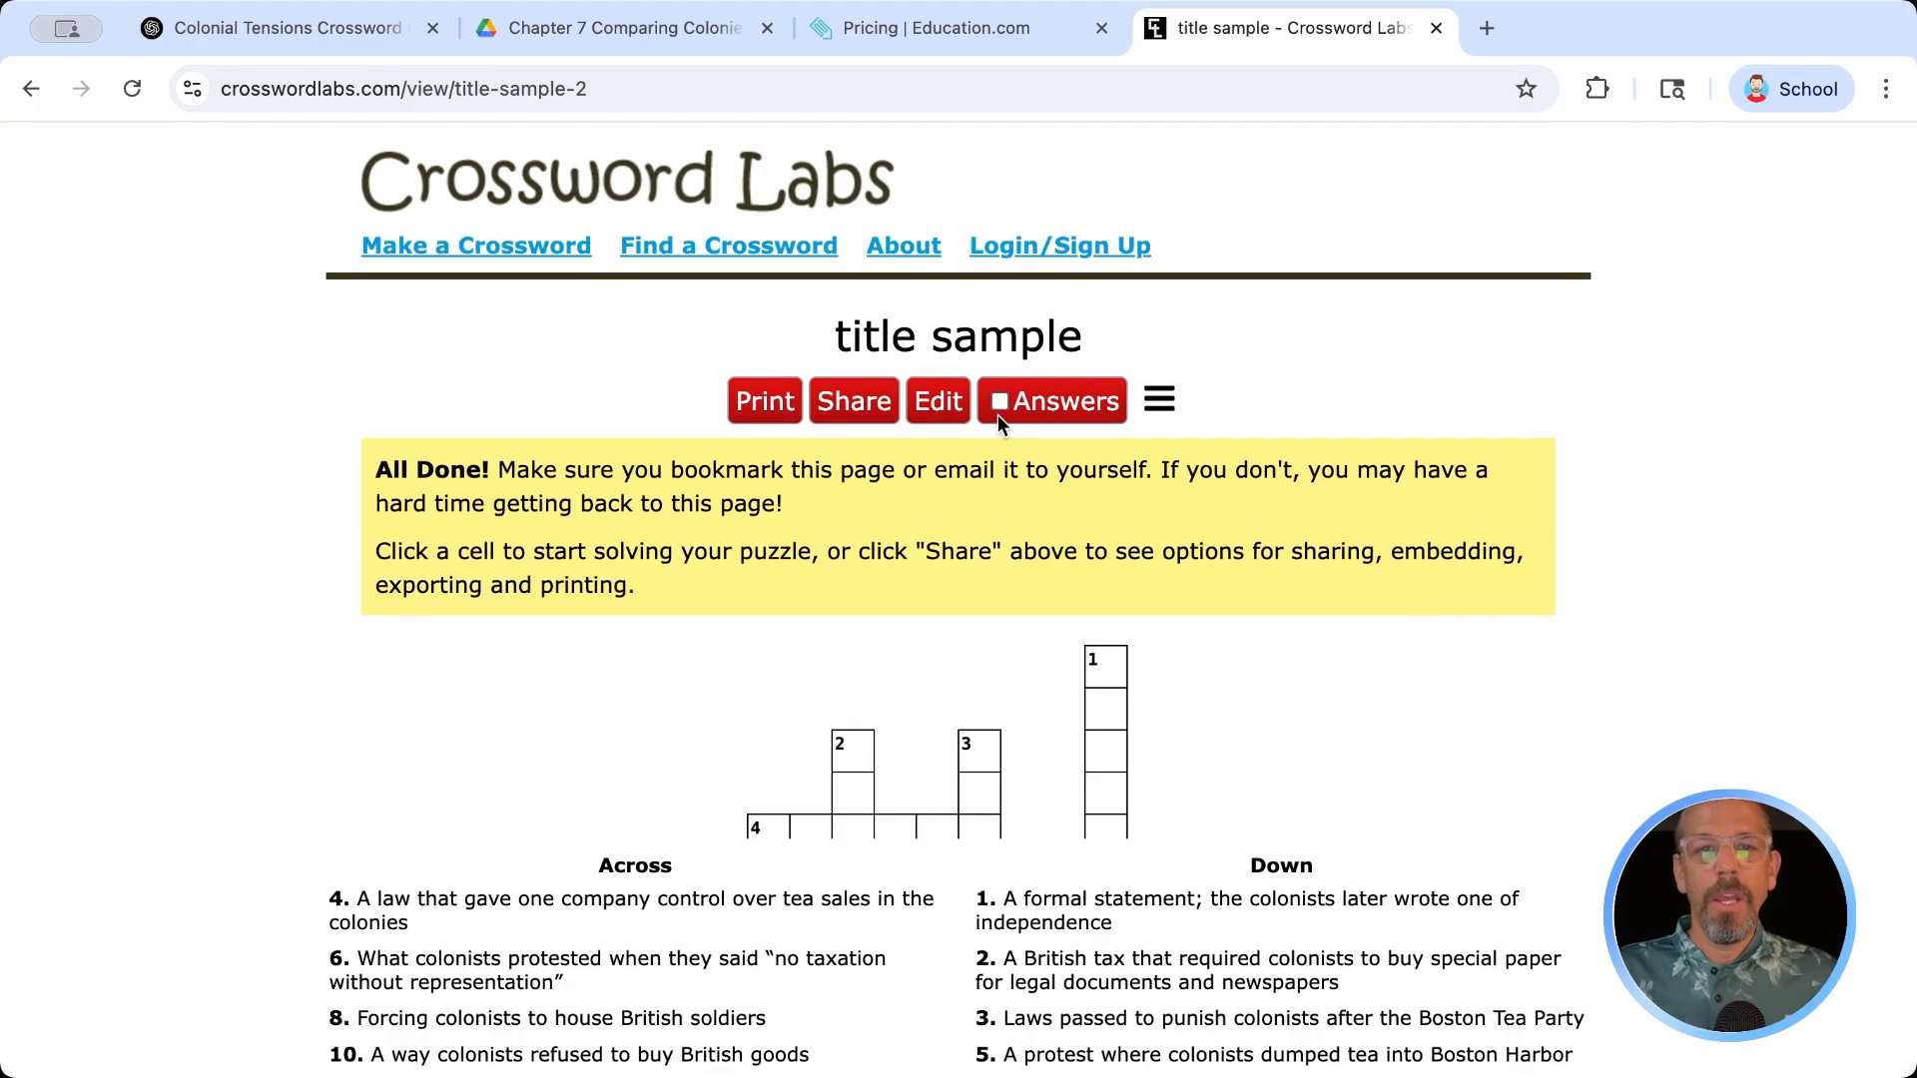
left_click(767, 400)
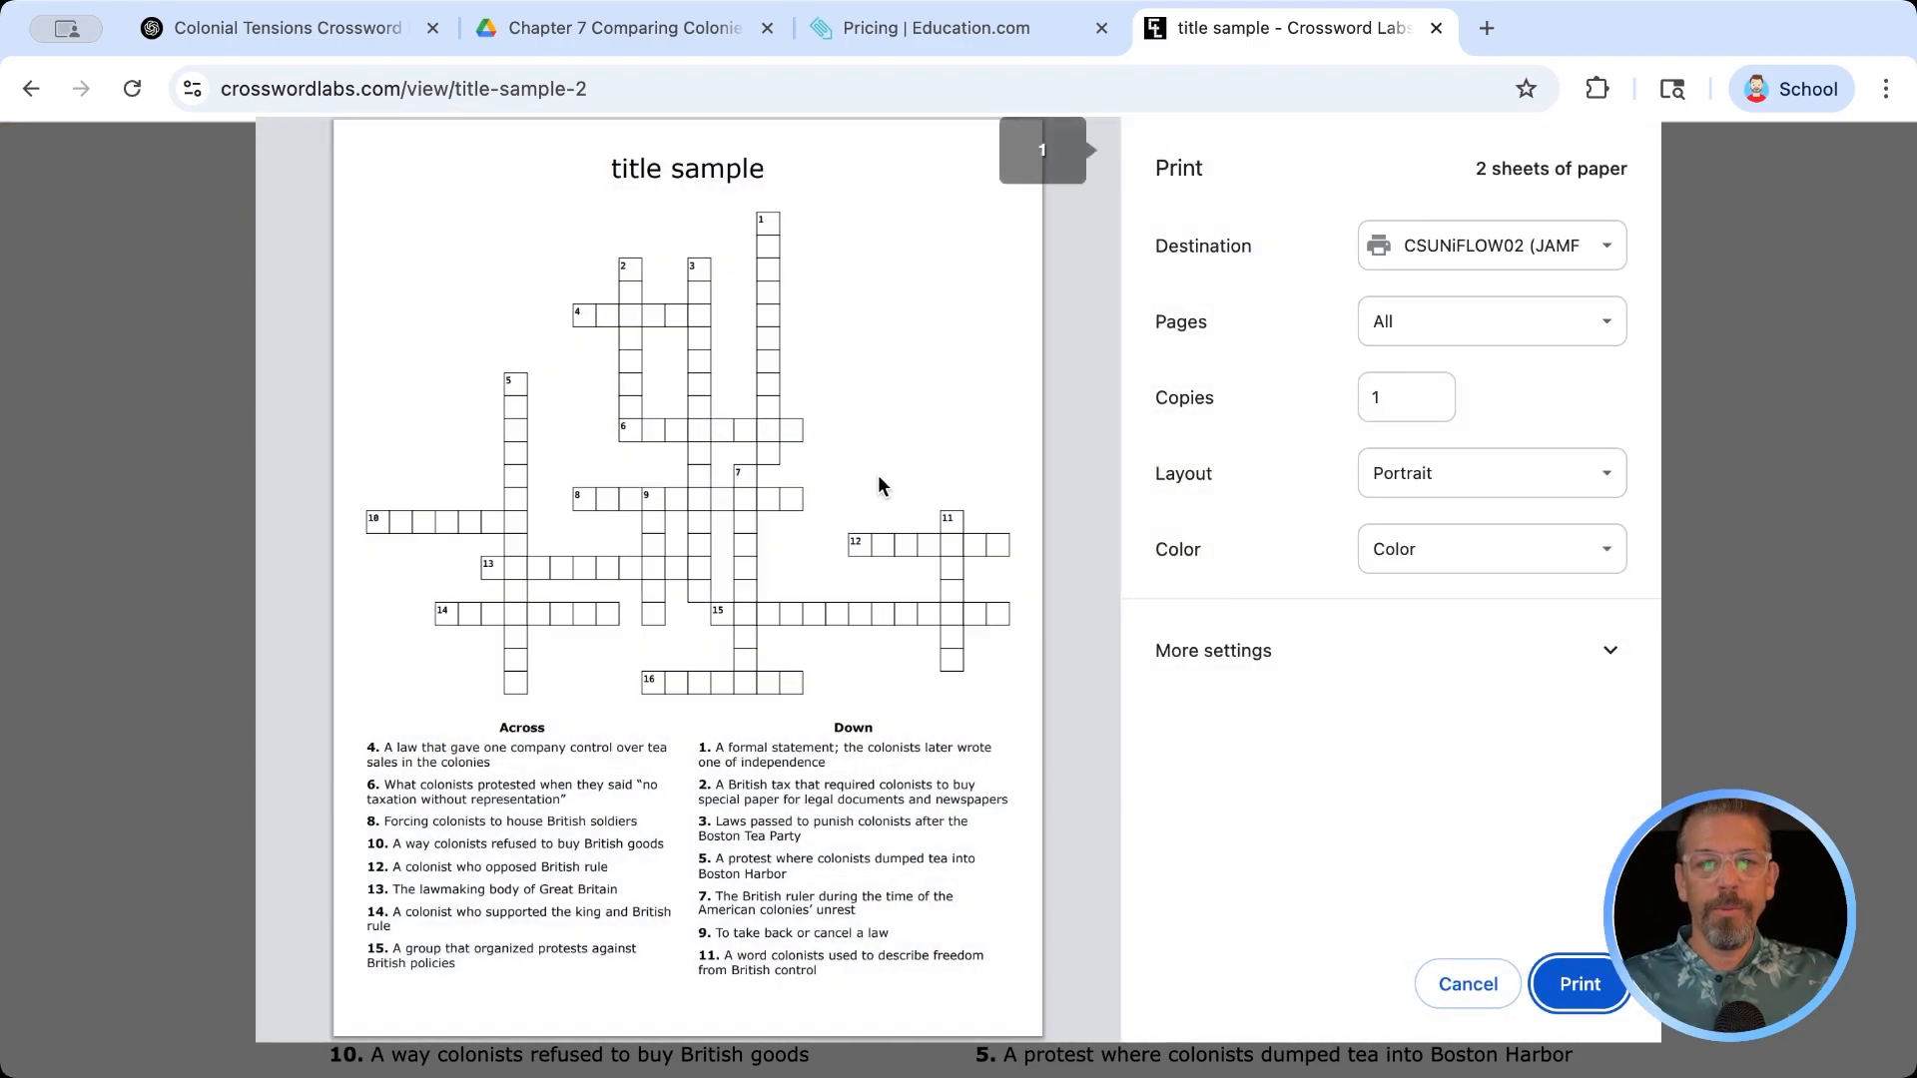
scroll(903, 580, "down", 10)
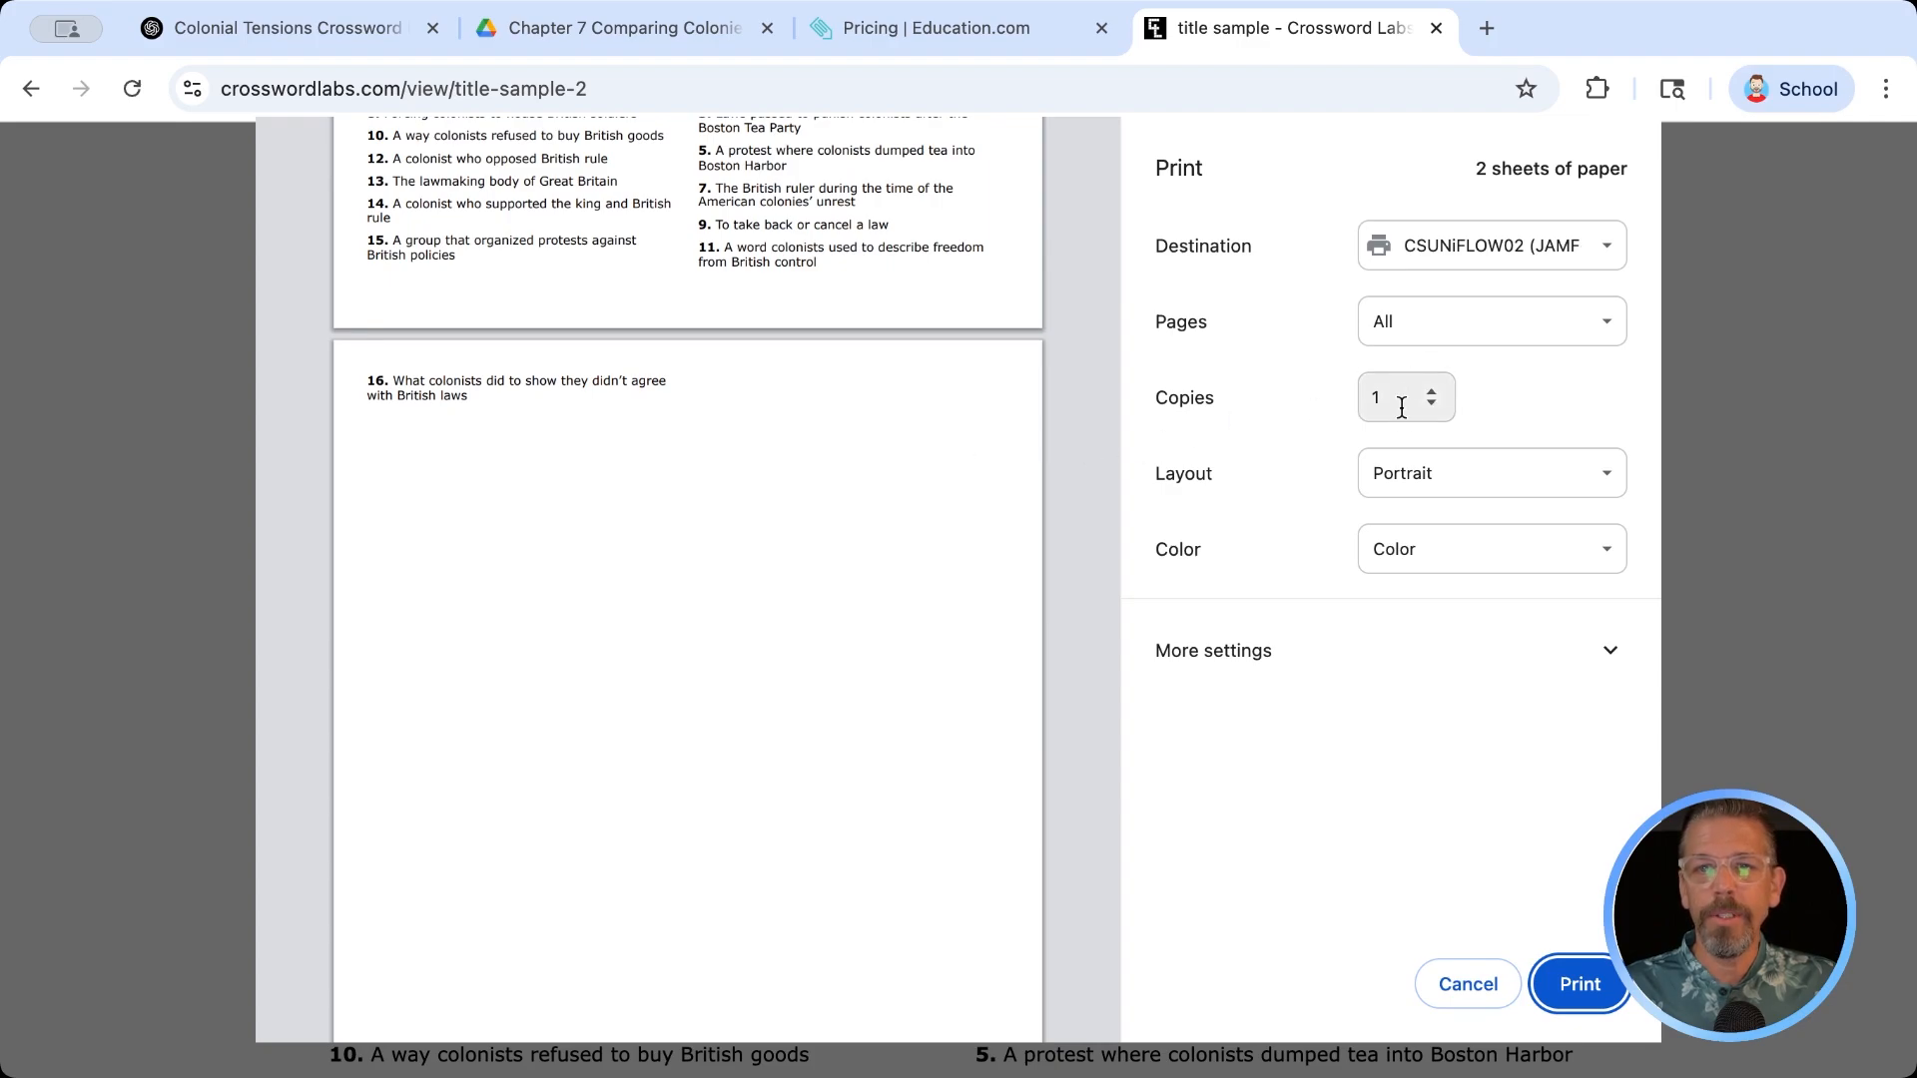
- Set the custom print scale to 97 so the crossword and all its clues fit on one sheet
left_click(1390, 647)
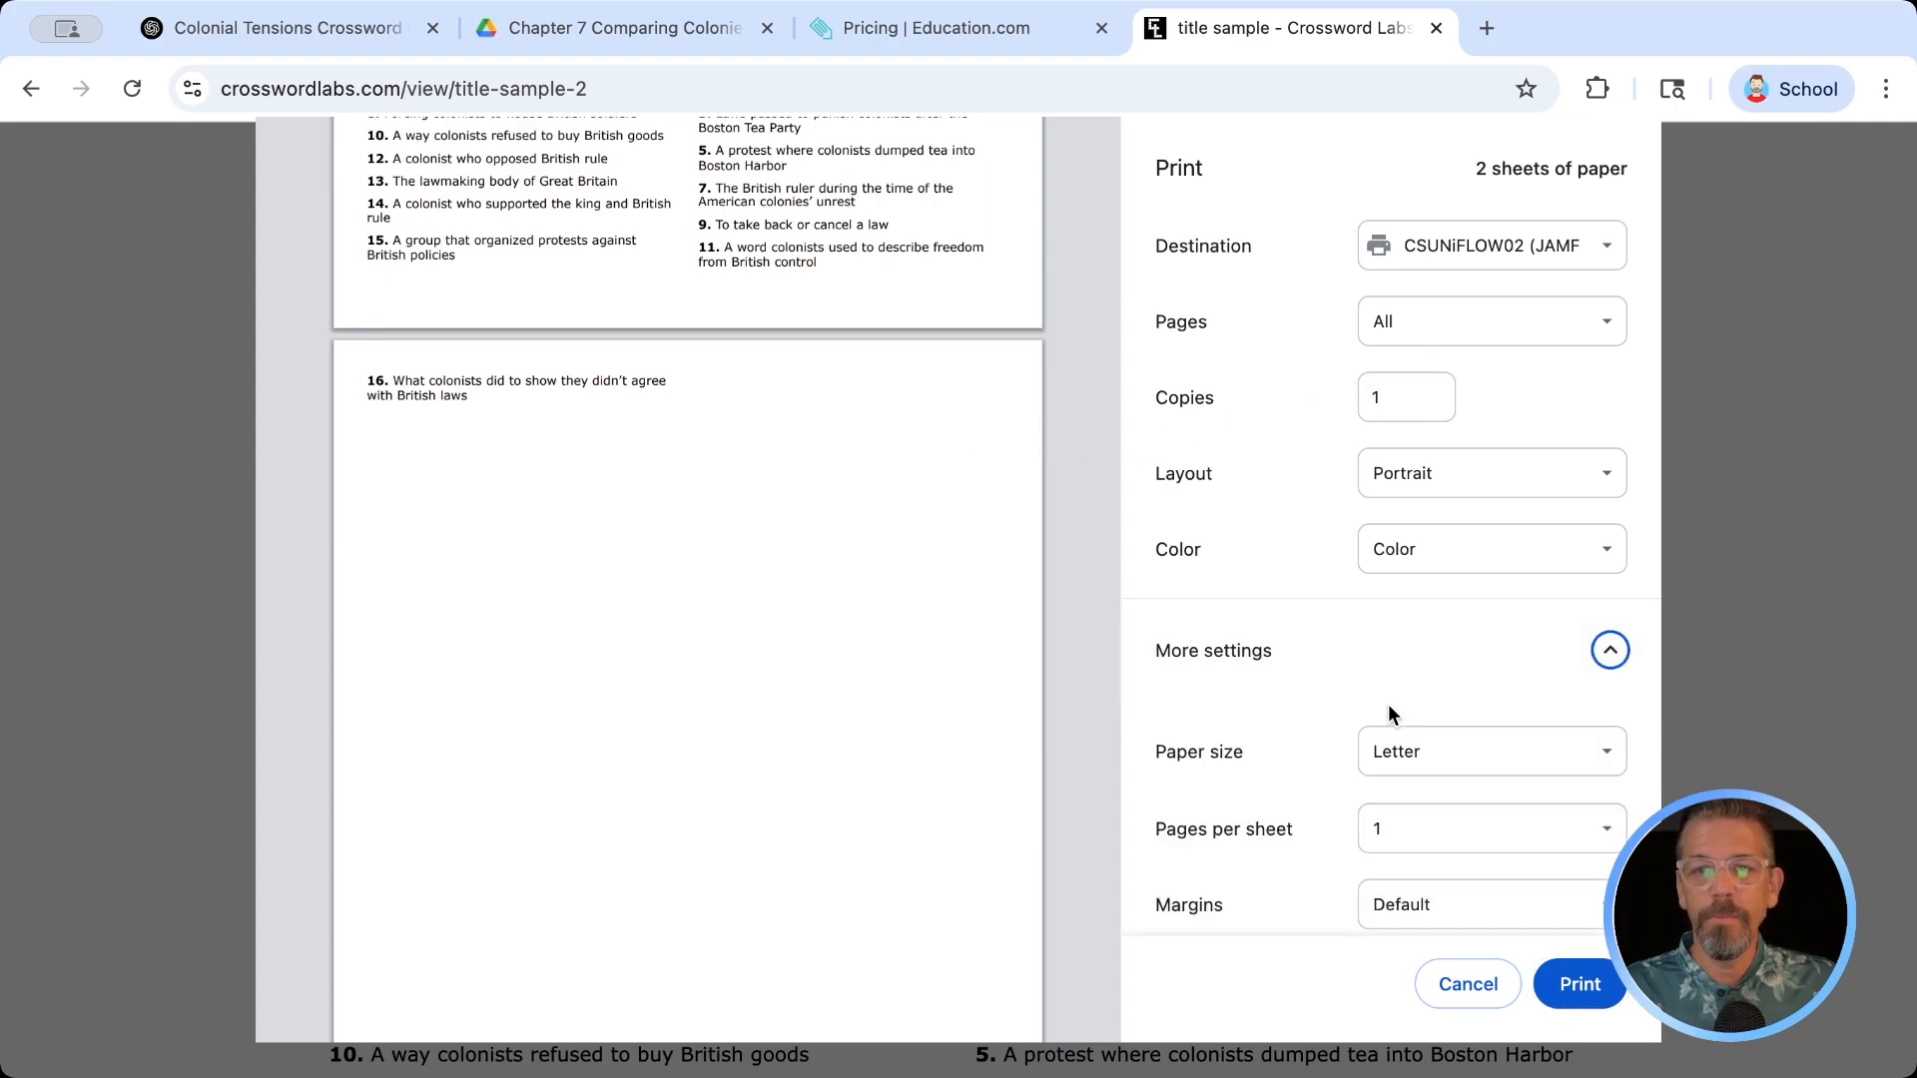
scroll(1425, 802, "down", 3)
left_click(1431, 794)
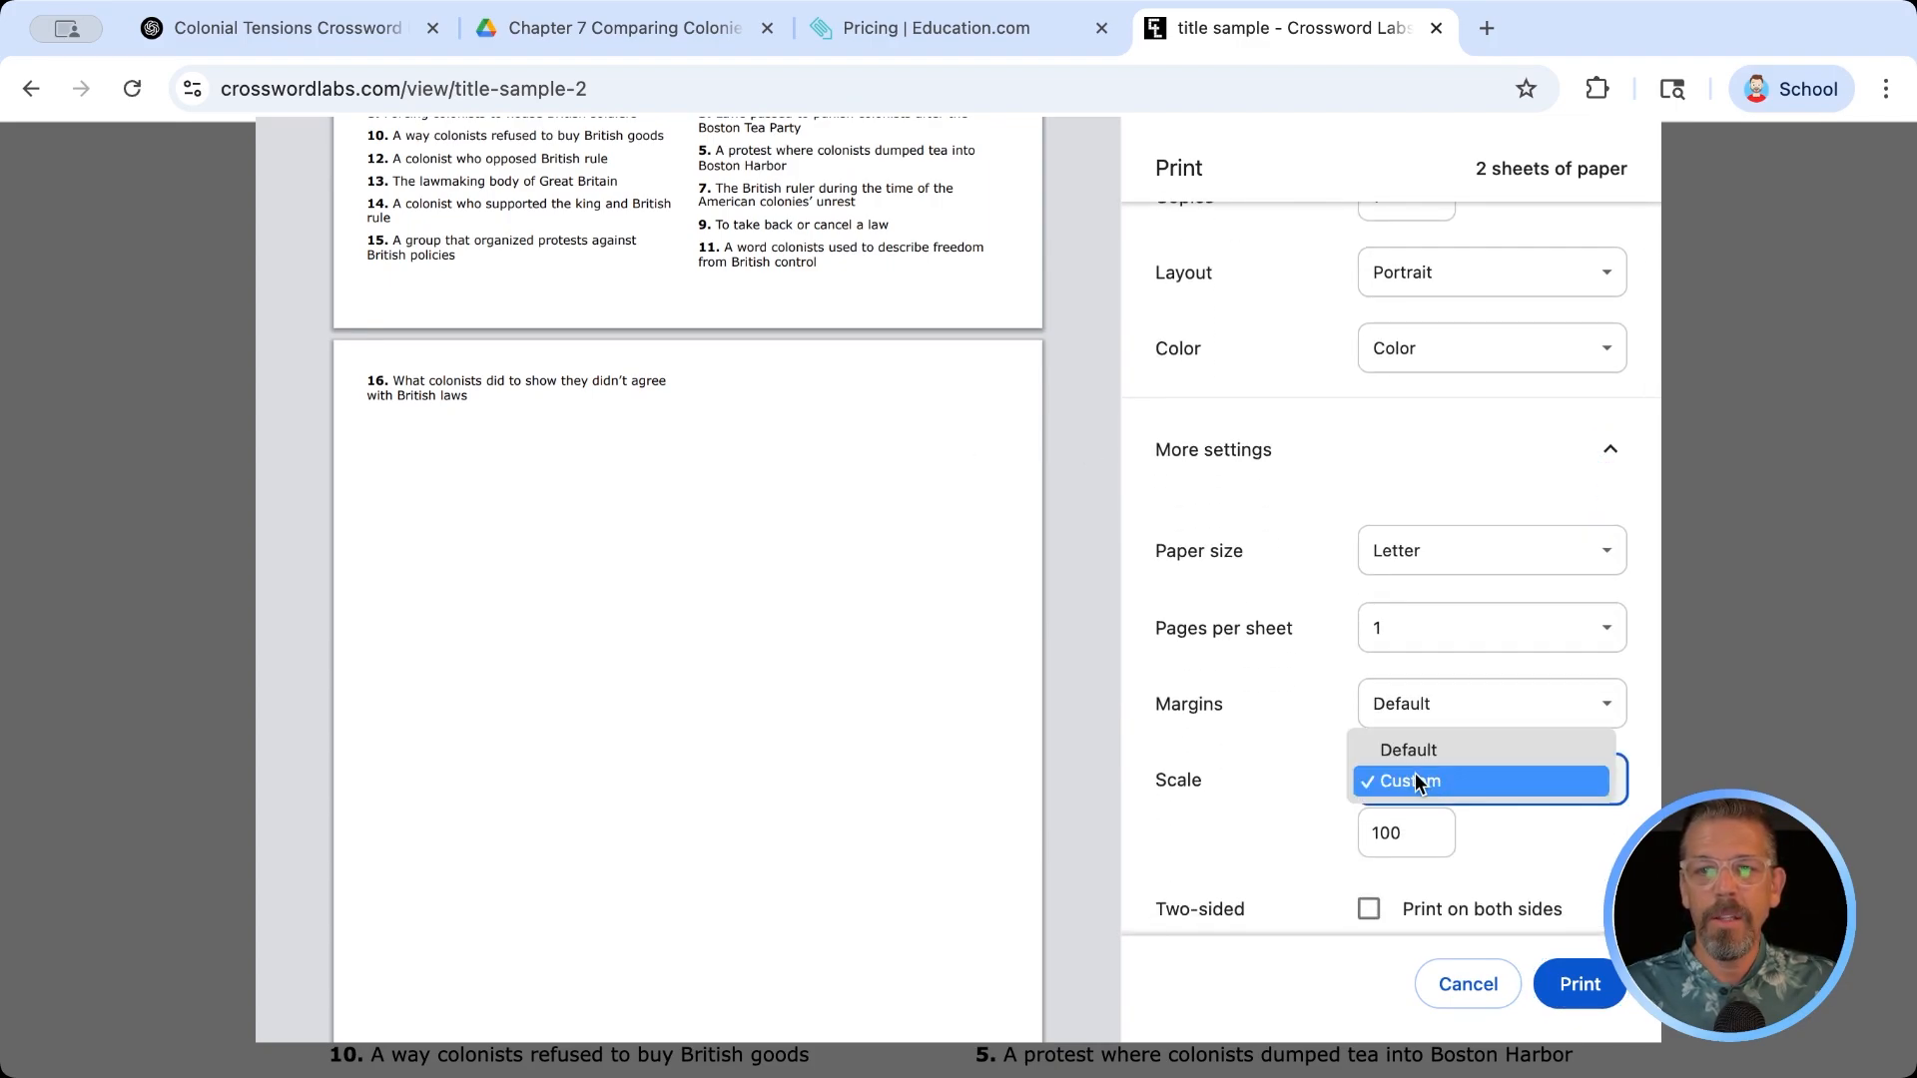
left_click(1397, 837)
left_click_drag(1408, 831, 1351, 830)
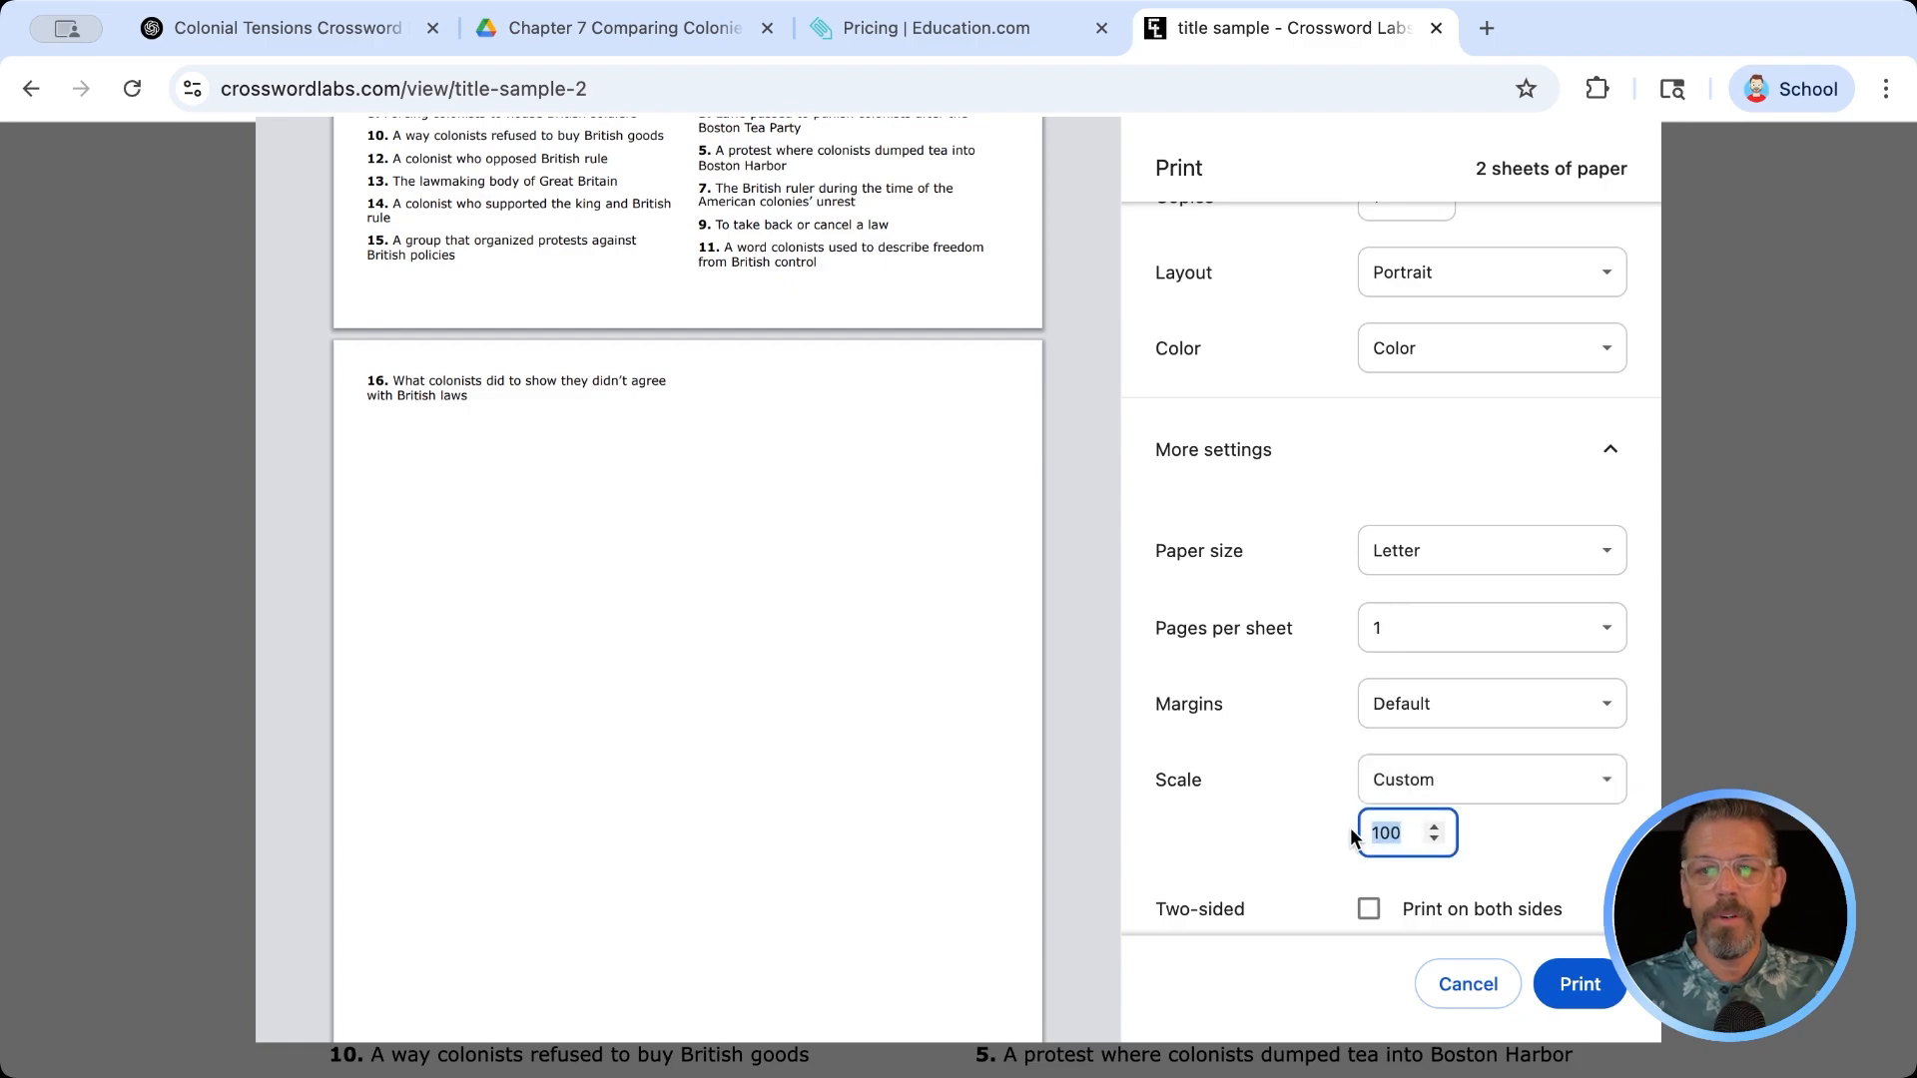
left_click(1435, 840)
left_click(1436, 840)
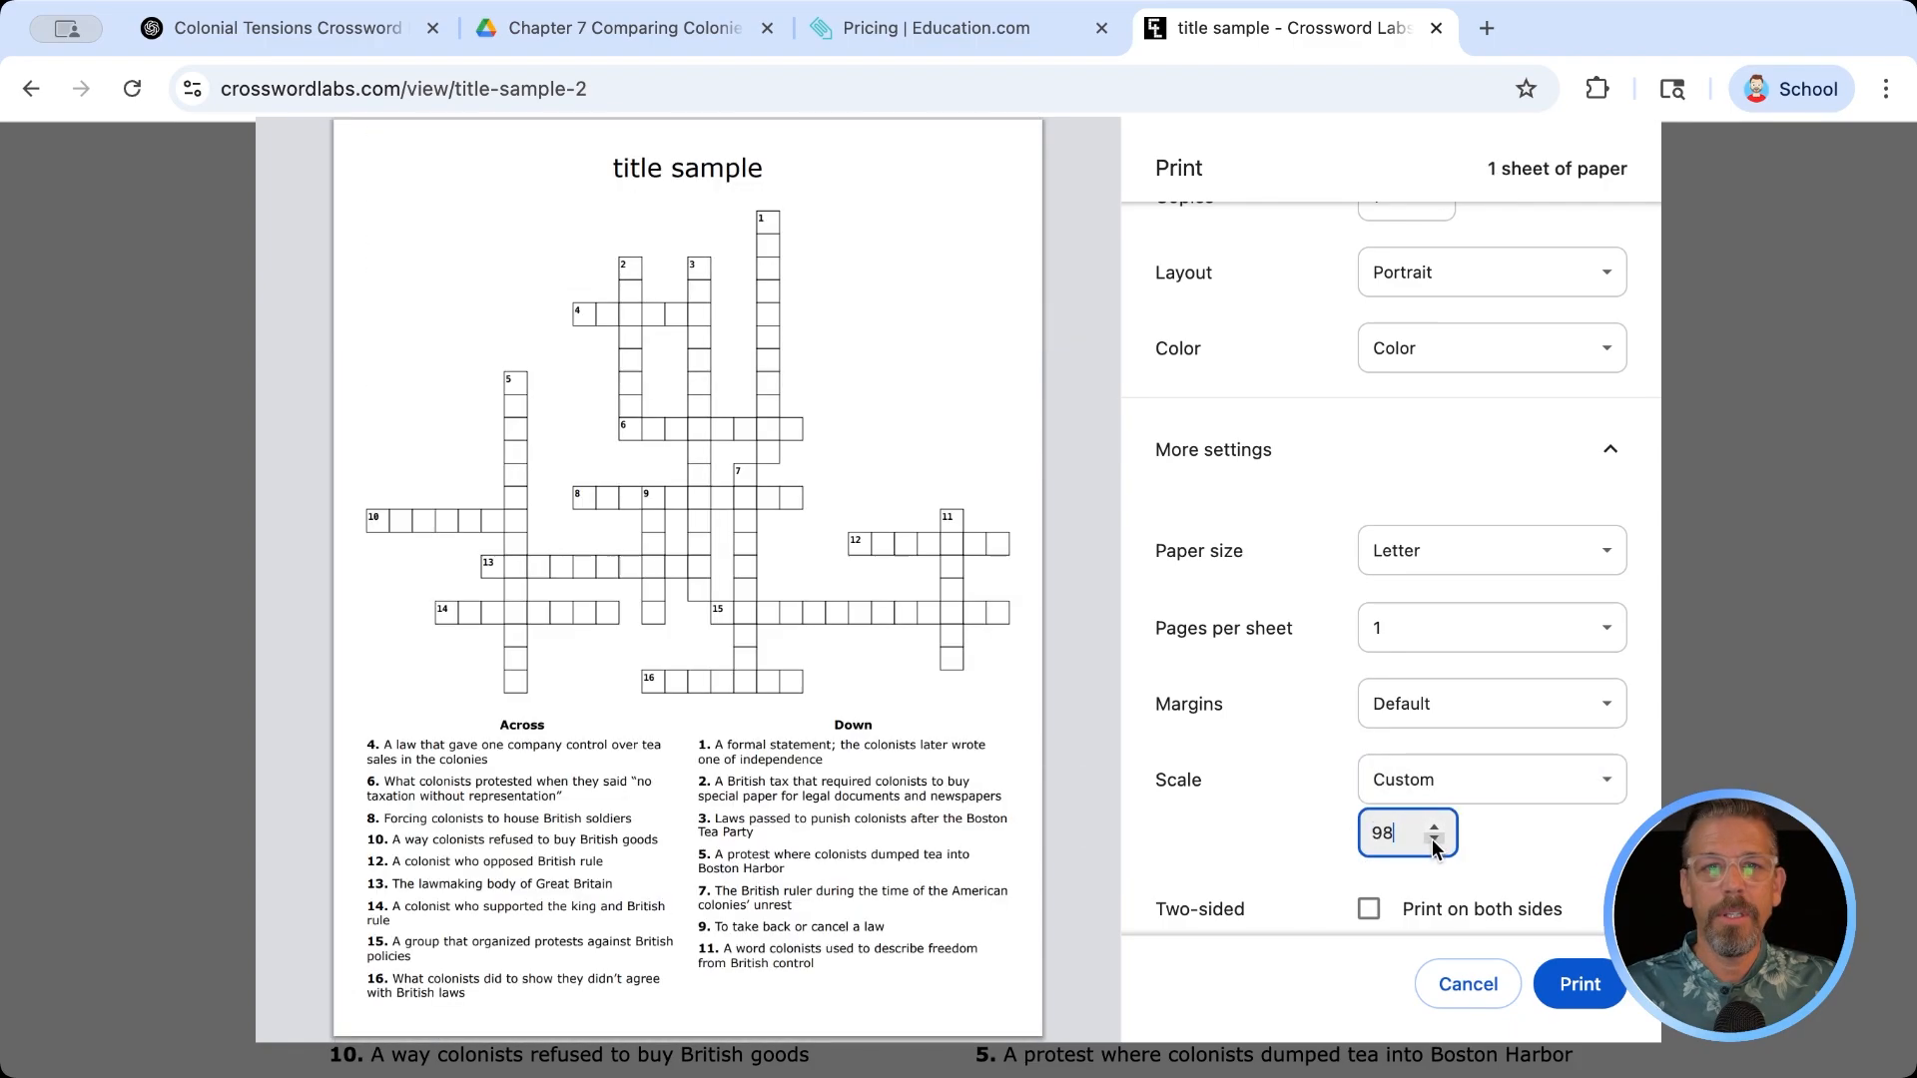
left_click(1434, 840)
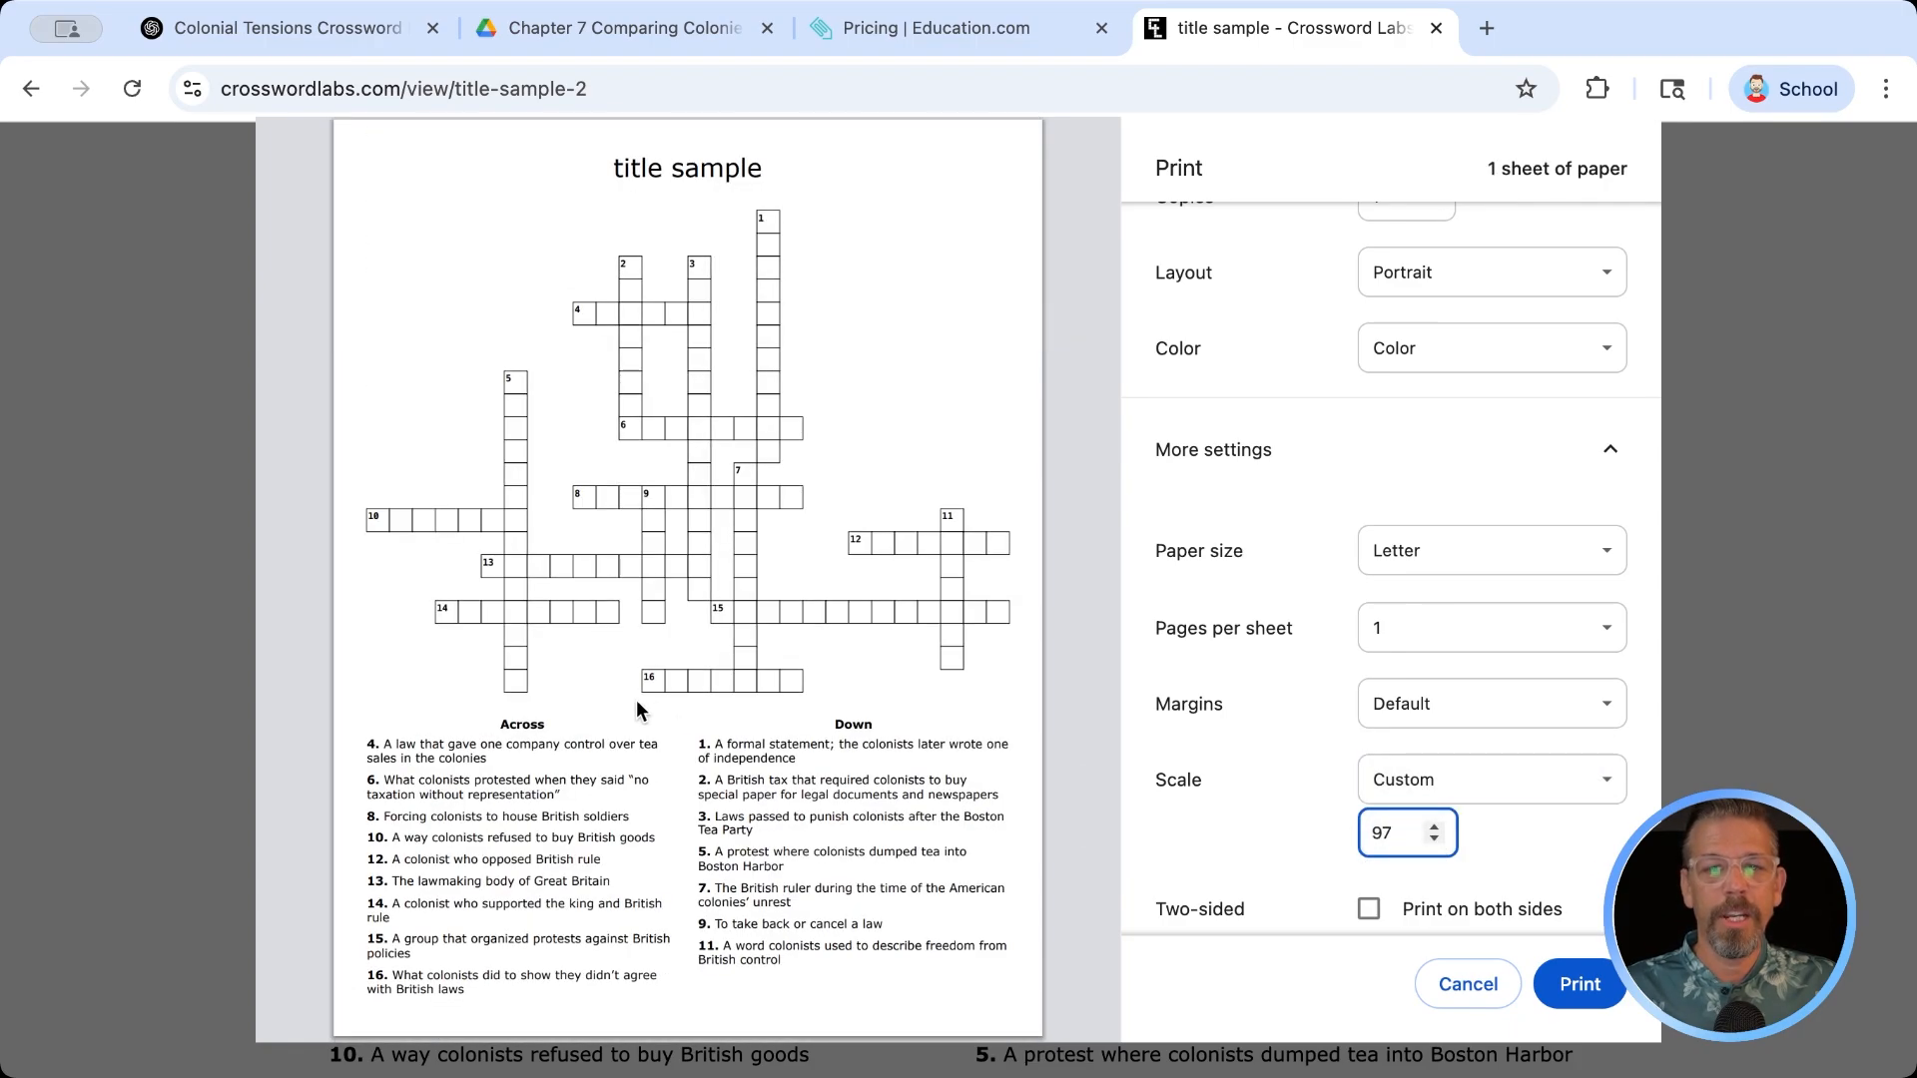